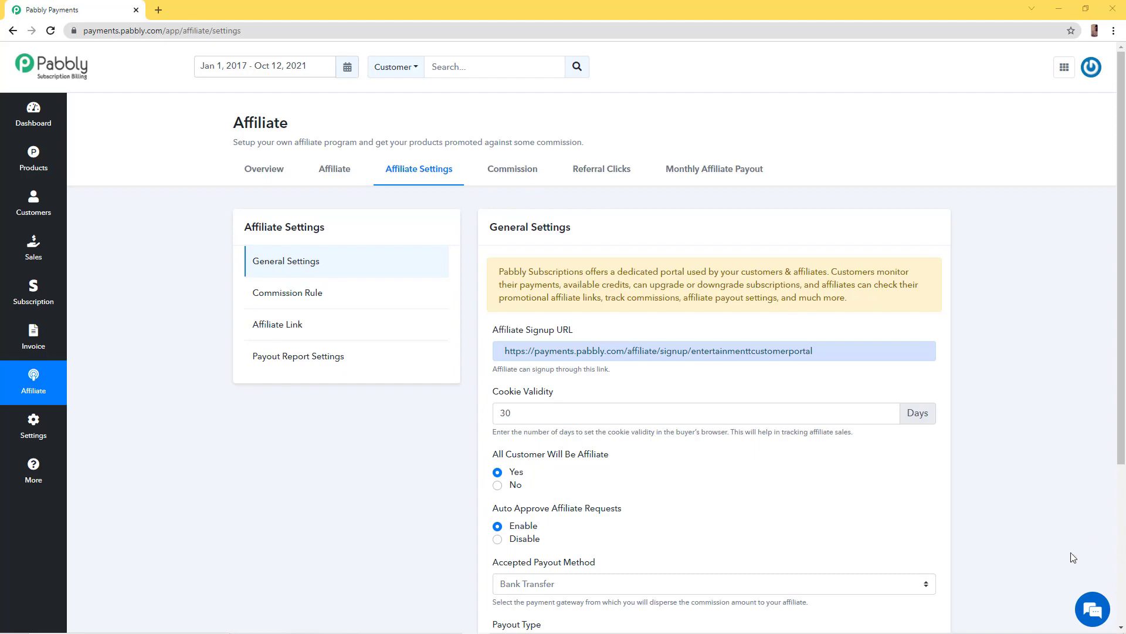
# Open the general affiliate settings from the Affiliate section and locate the Affiliate Signup URL
pyautogui.click(39, 382)
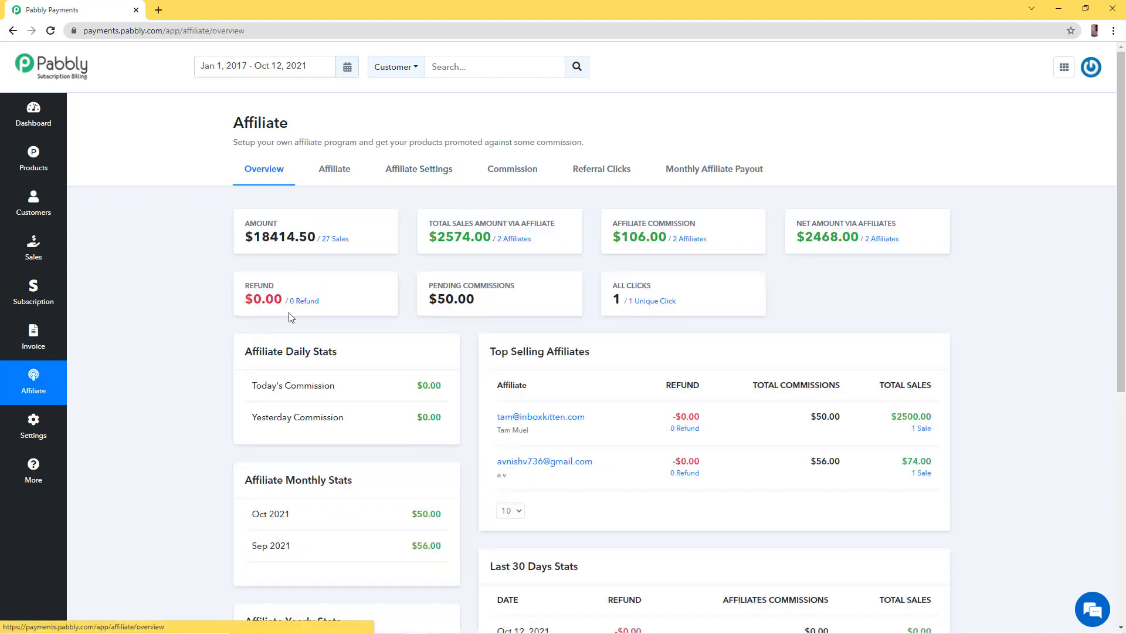
pyautogui.click(419, 169)
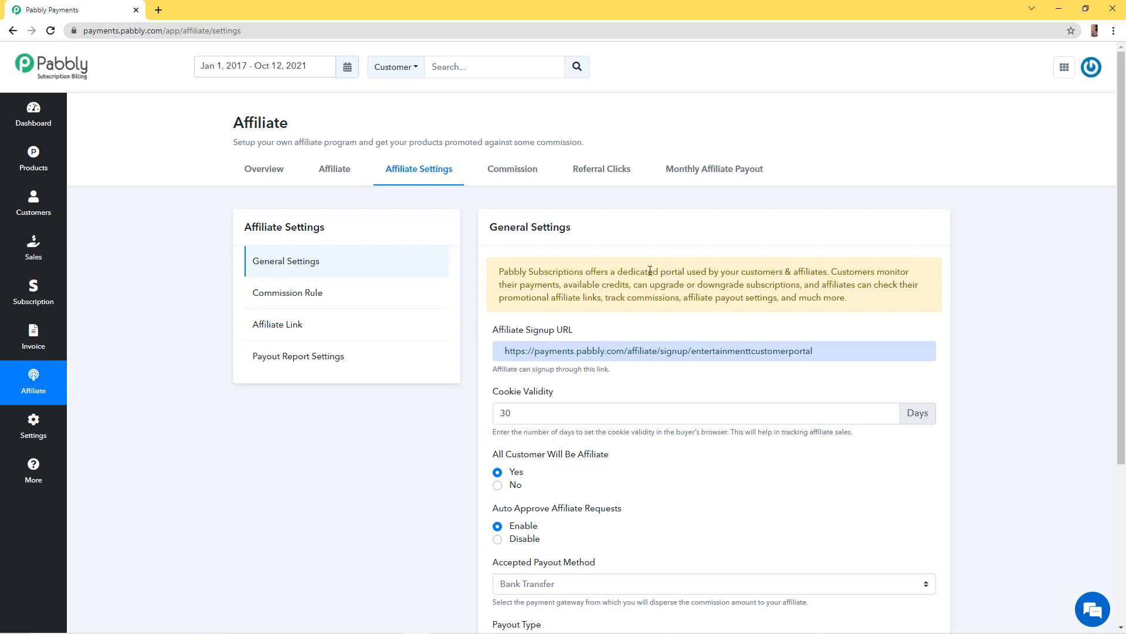
pyautogui.scroll(-1, 615, 291)
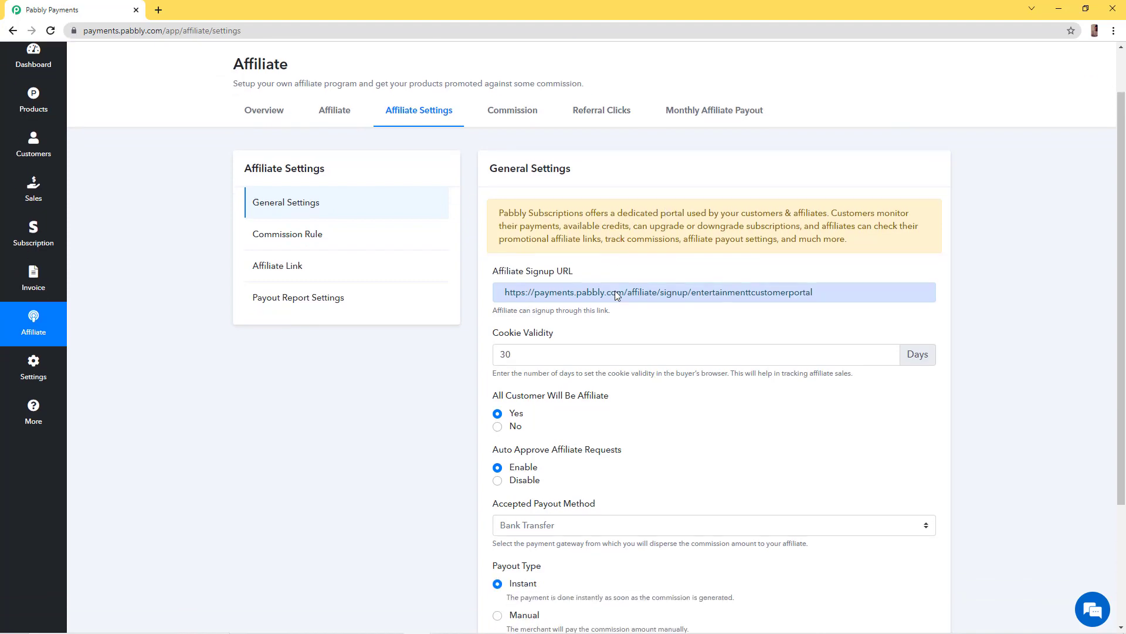
pyautogui.moveTo(573, 274); pyautogui.dragTo(504, 277)
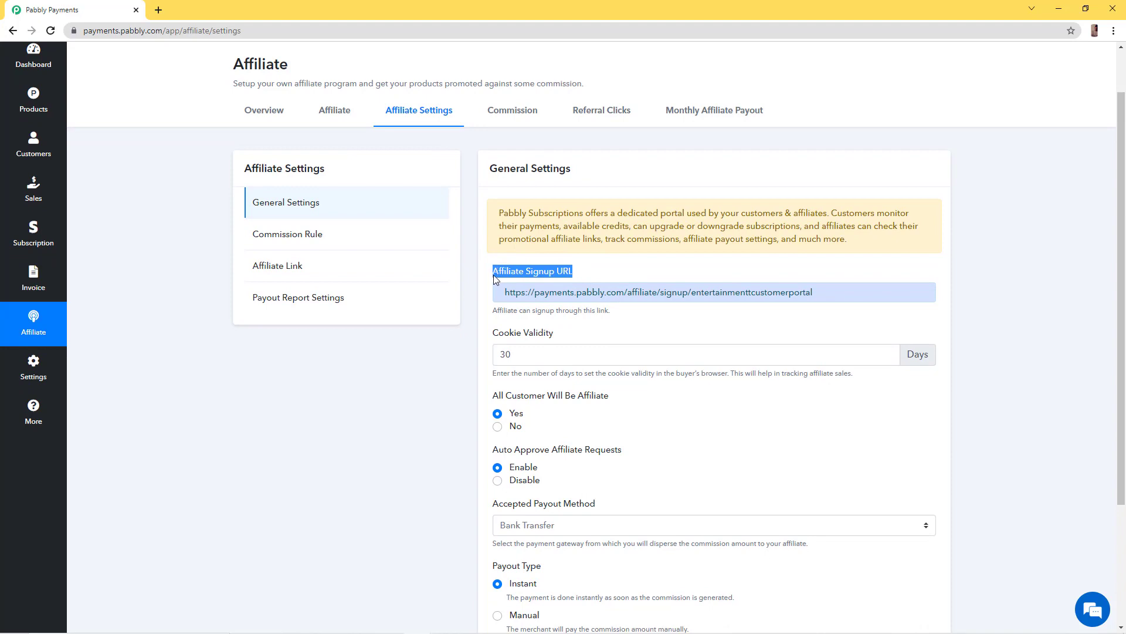
pyautogui.click(592, 275)
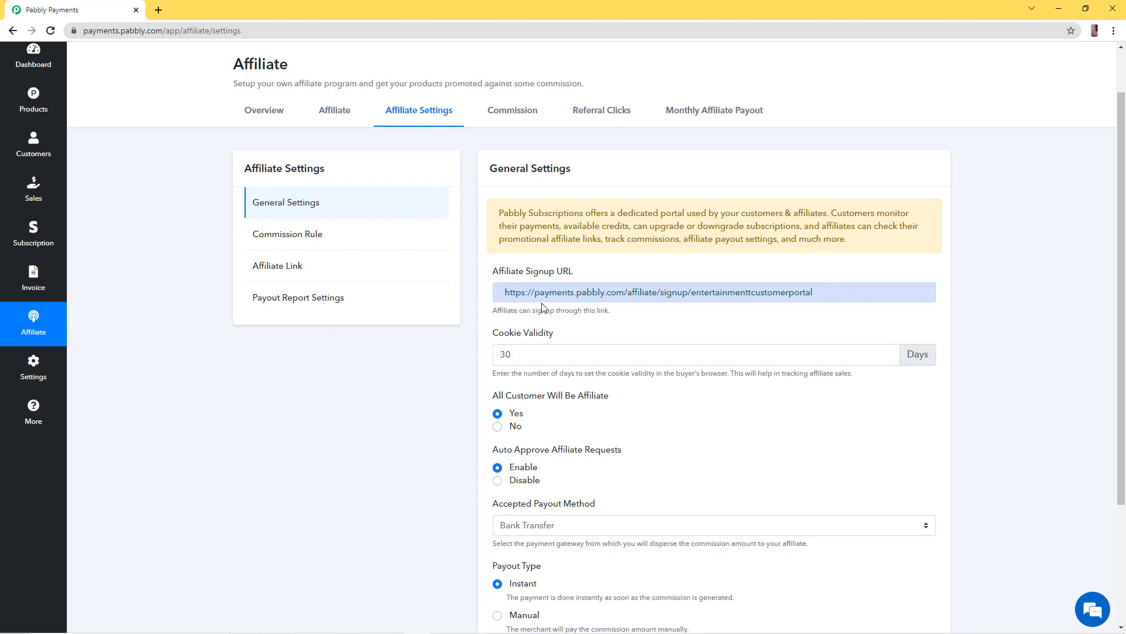
# Open the Client Portal settings and review the login URL, portal name, background image and customer permission options
pyautogui.click(33, 377)
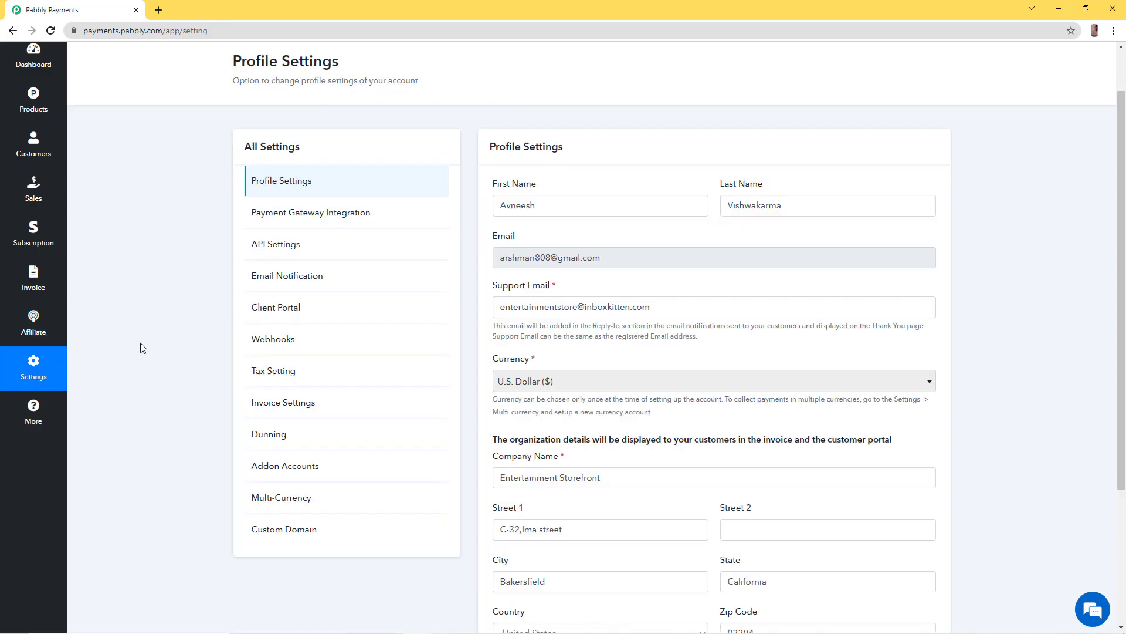
pyautogui.click(306, 312)
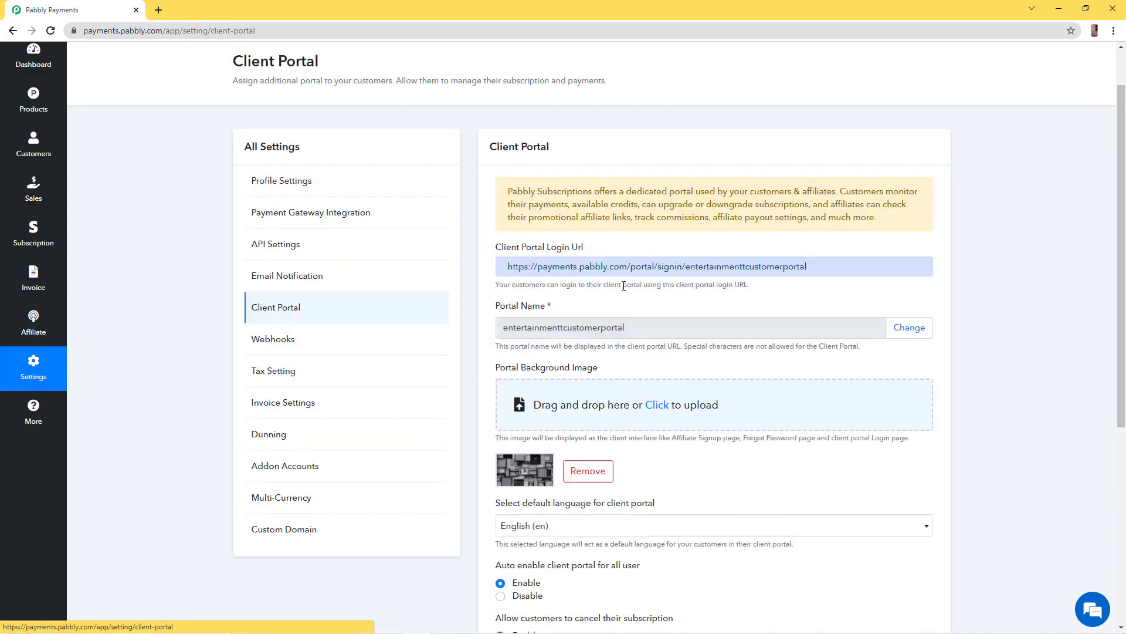
pyautogui.scroll(-4, 606, 437)
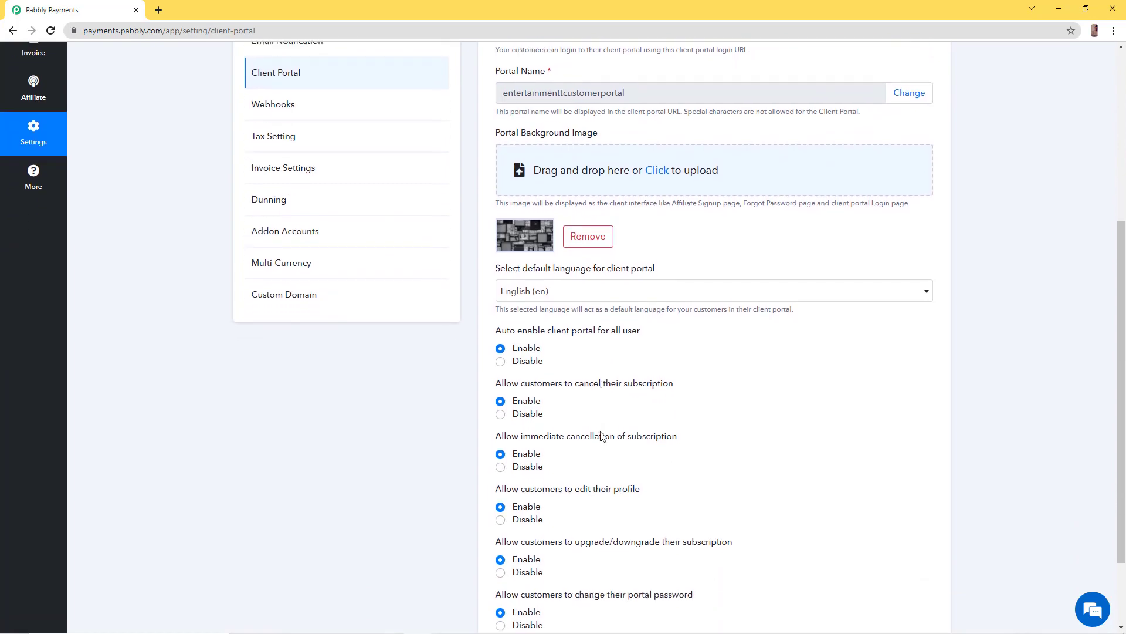
pyautogui.scroll(3, 606, 436)
pyautogui.scroll(2, 665, 415)
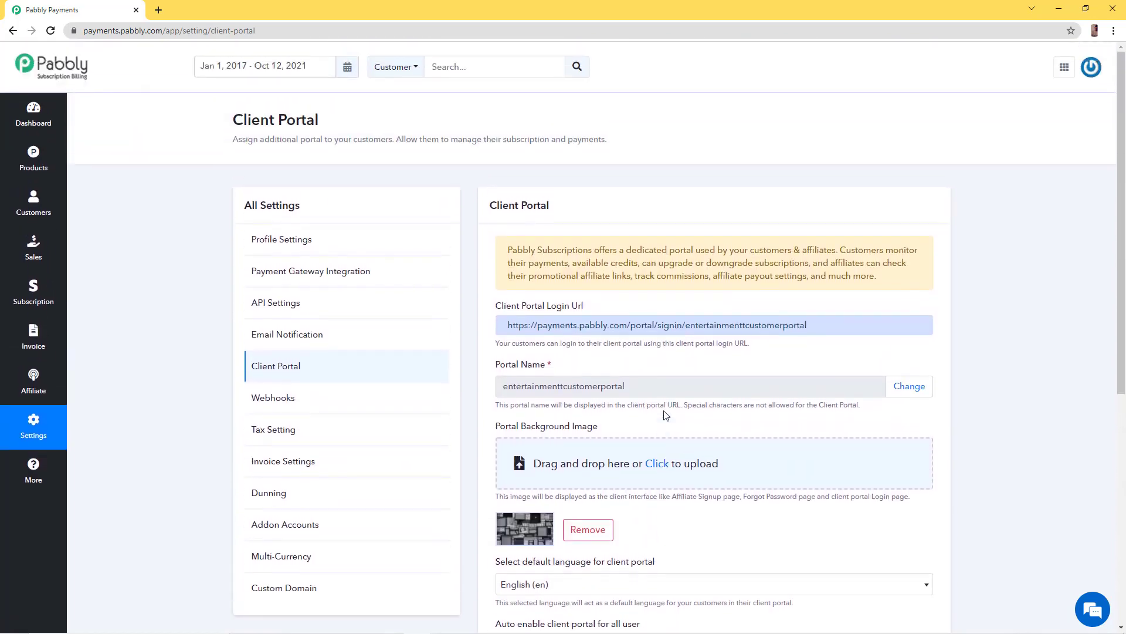
pyautogui.scroll(-1, 666, 415)
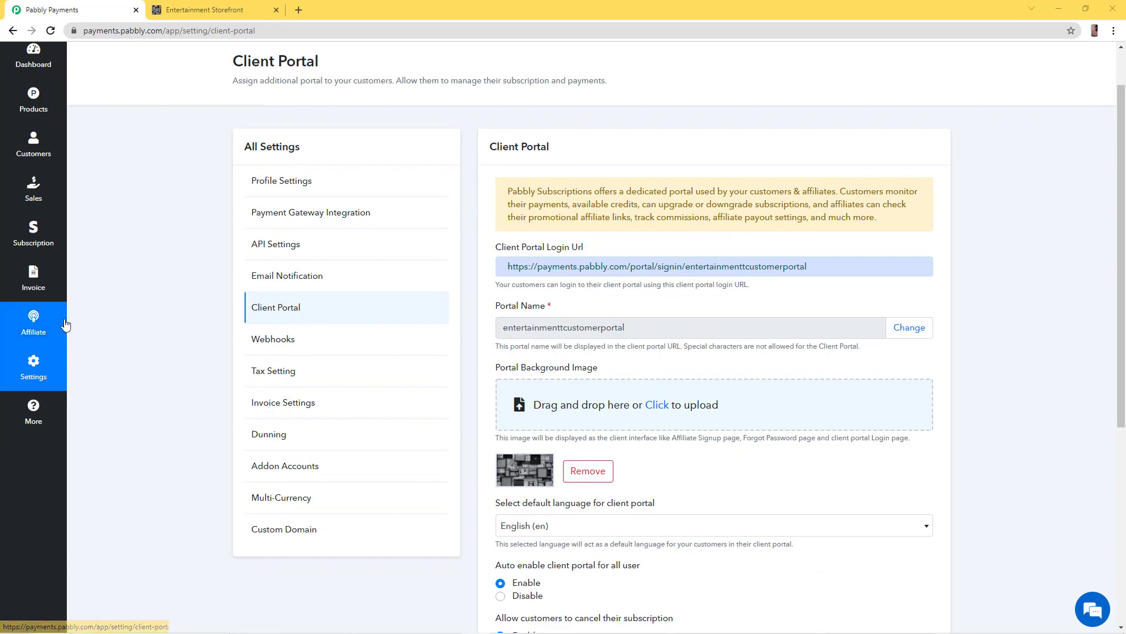
# Return to the general affiliate settings and select the whole Affiliate Signup URL
pyautogui.click(46, 326)
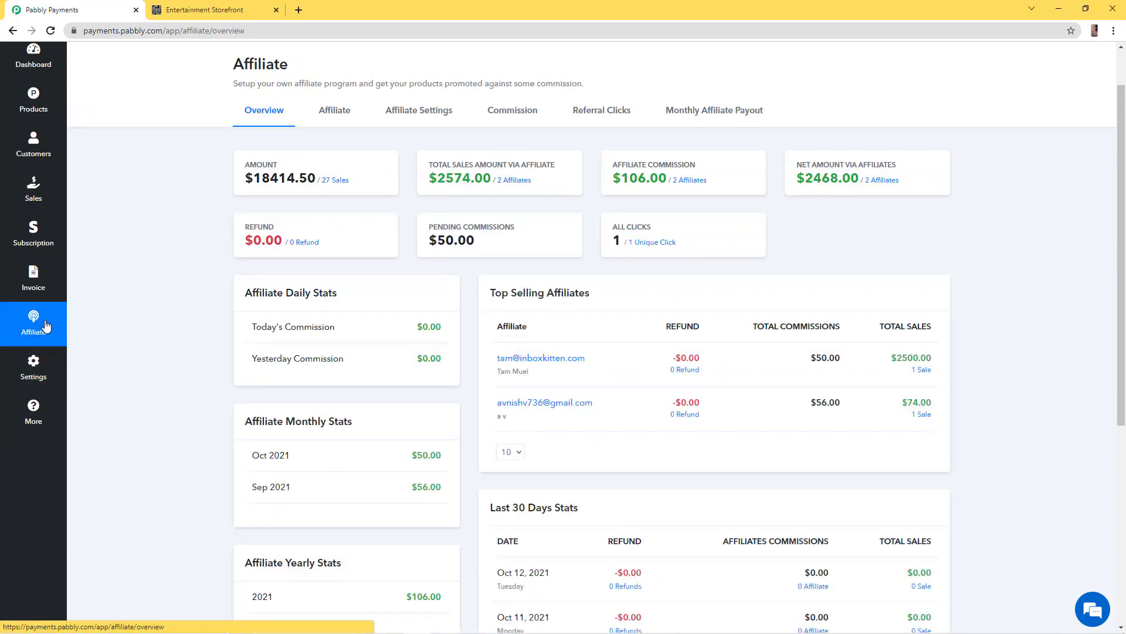
pyautogui.click(425, 126)
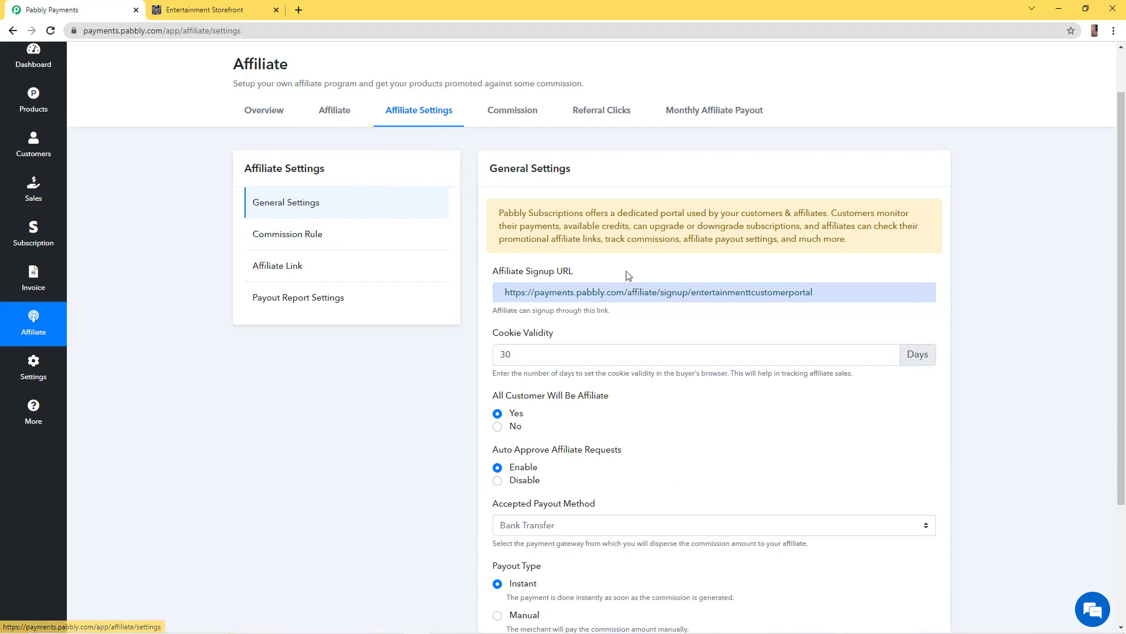
pyautogui.tripleClick(521, 293)
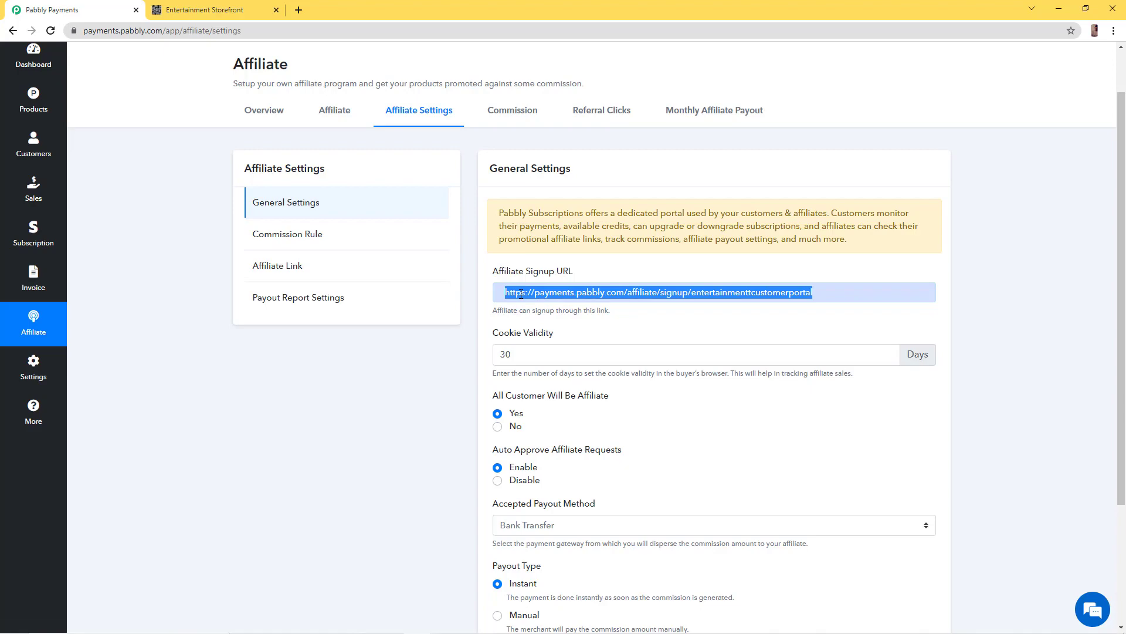
# View the Entertainment Storefront affiliate signup page and toggle its terms and conditions agreement on and off
pyautogui.click(247, 10)
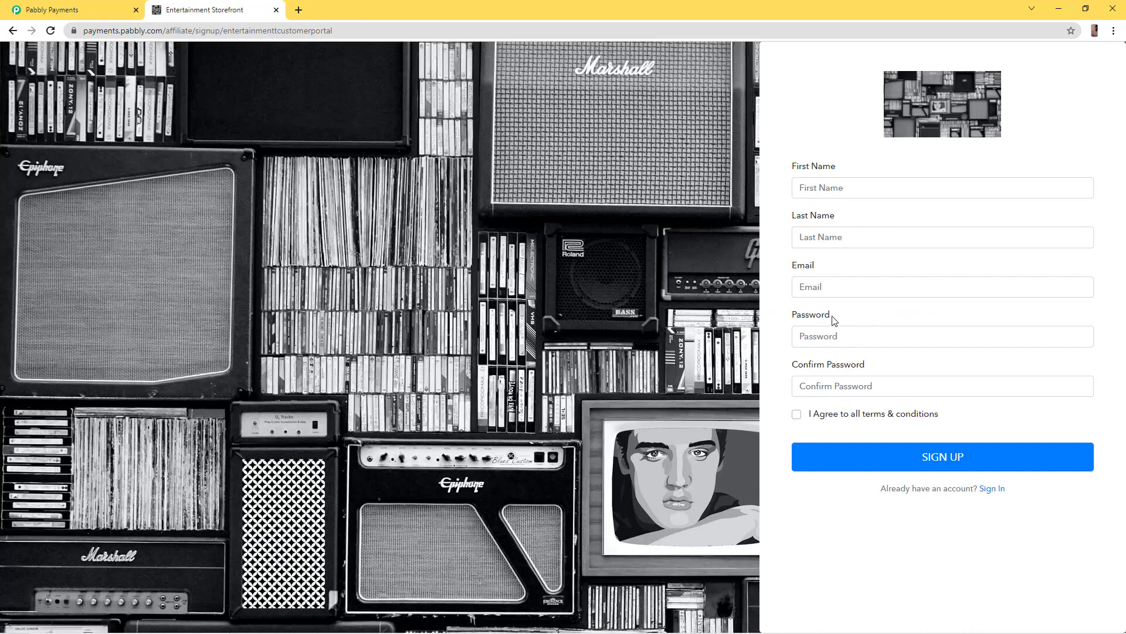
pyautogui.click(797, 416)
pyautogui.click(797, 415)
# Set the affiliate Cookie Validity to 15 days in the general affiliate settings
pyautogui.click(117, 10)
pyautogui.click(546, 333)
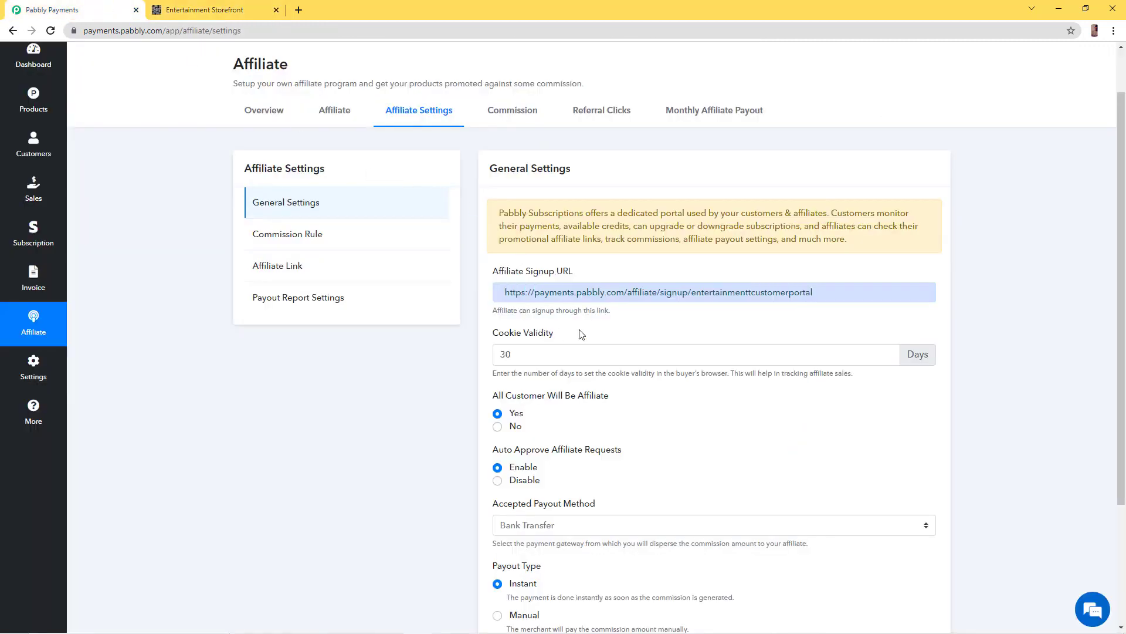
pyautogui.doubleClick(528, 334)
pyautogui.tripleClick(528, 333)
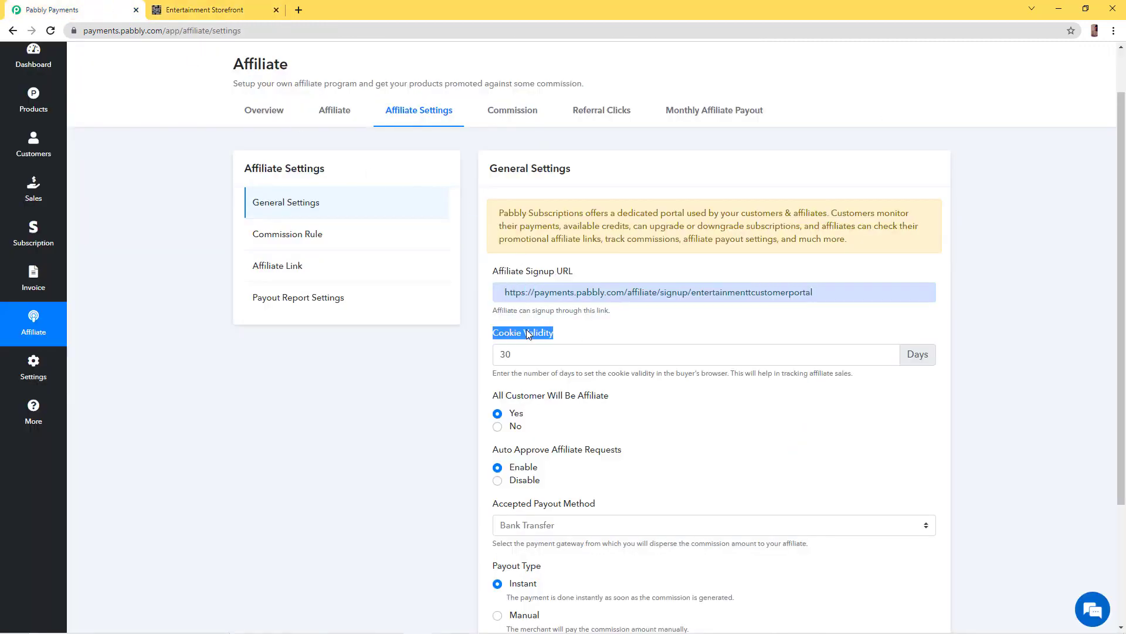
pyautogui.doubleClick(563, 355)
pyautogui.write('15')
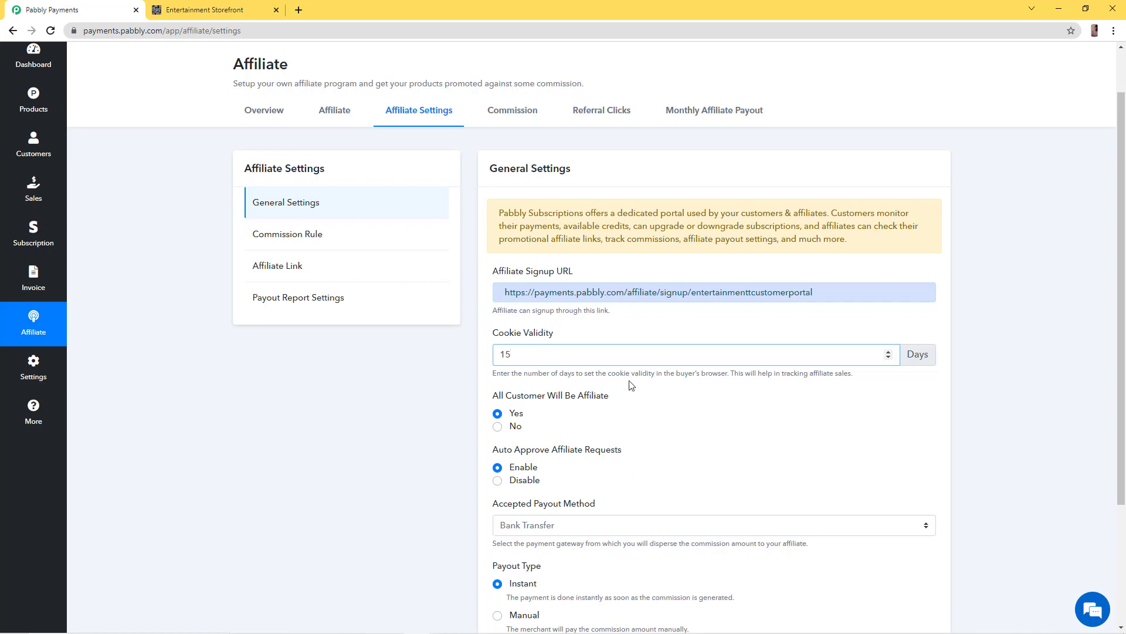
# Set All Customer Will Be Affiliate to Yes
pyautogui.scroll(-1, 622, 375)
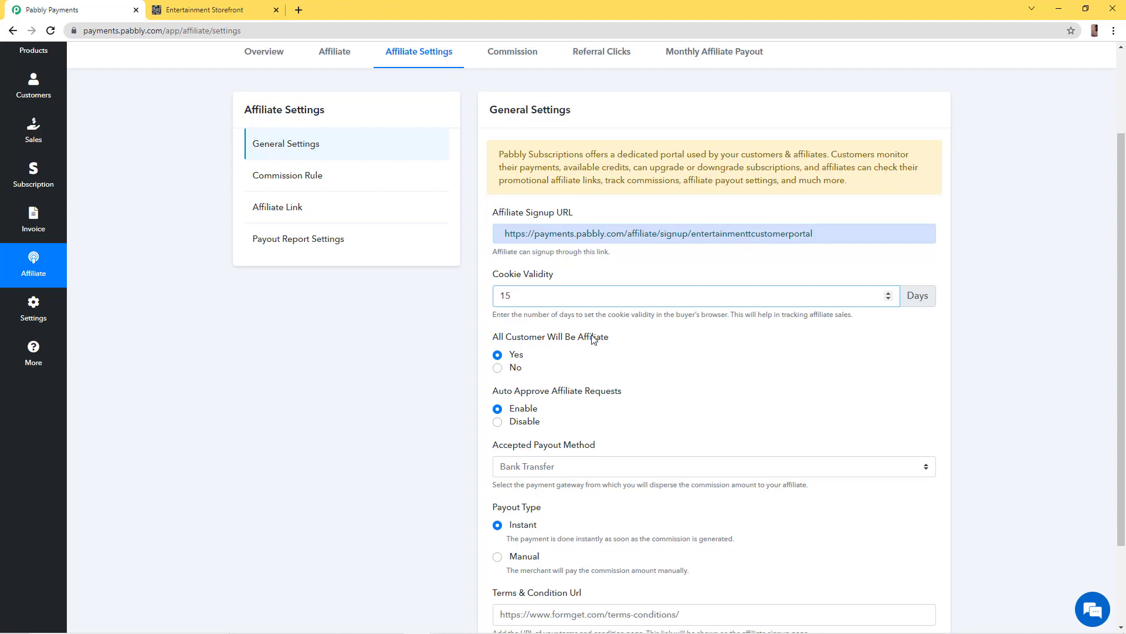
pyautogui.click(566, 339)
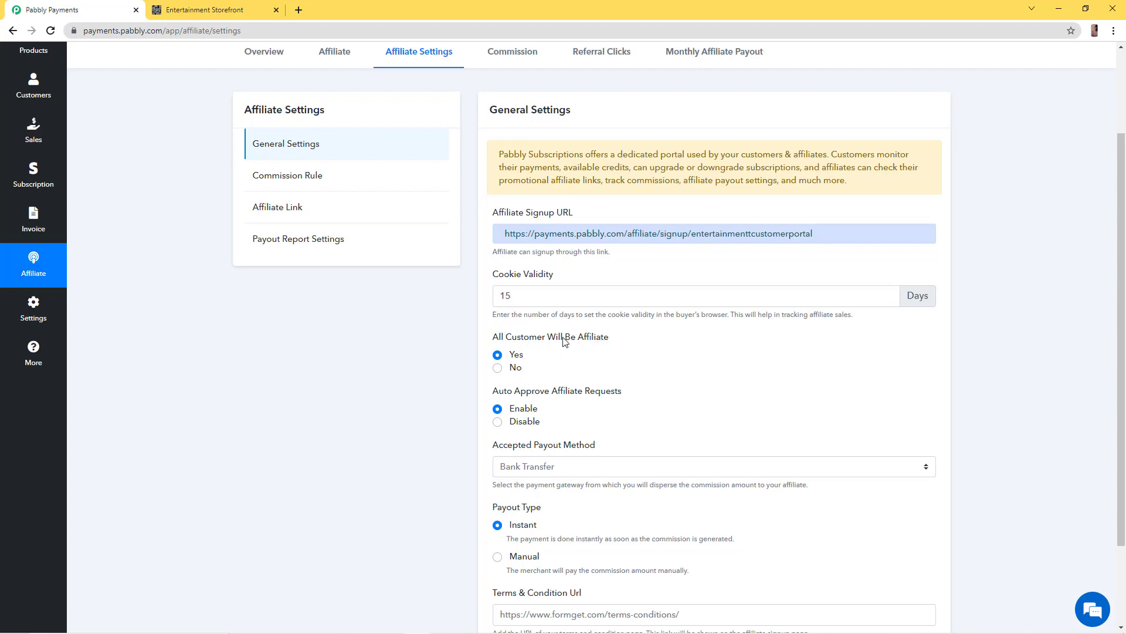
pyautogui.click(497, 354)
# Switch Auto Approve Affiliate Requests to Disable and back to Enable
pyautogui.click(505, 421)
pyautogui.scroll(2, 537, 431)
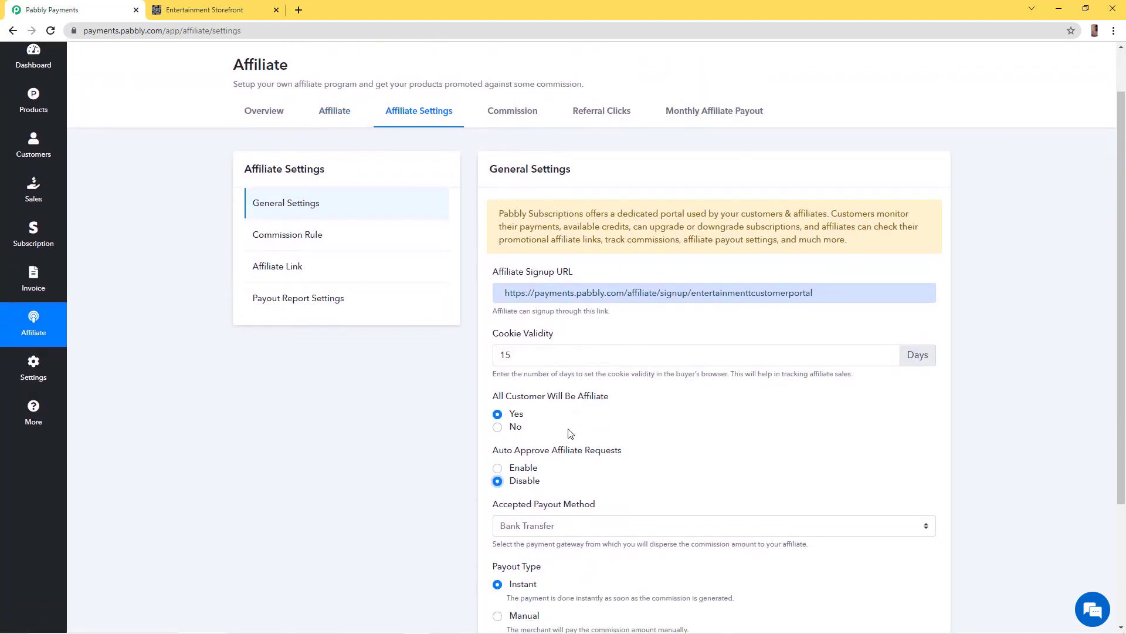
pyautogui.scroll(-1, 563, 434)
pyautogui.scroll(-1, 545, 440)
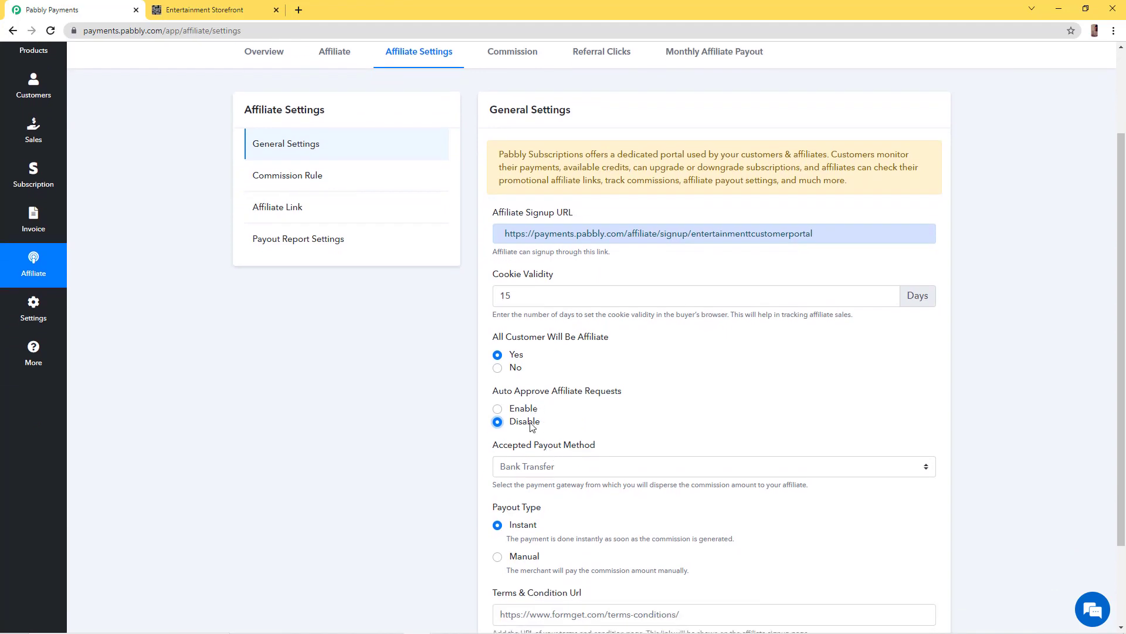
pyautogui.click(498, 409)
# Try PayPal as the accepted payout method and switch it back to Bank Transfer
pyautogui.scroll(-2, 550, 392)
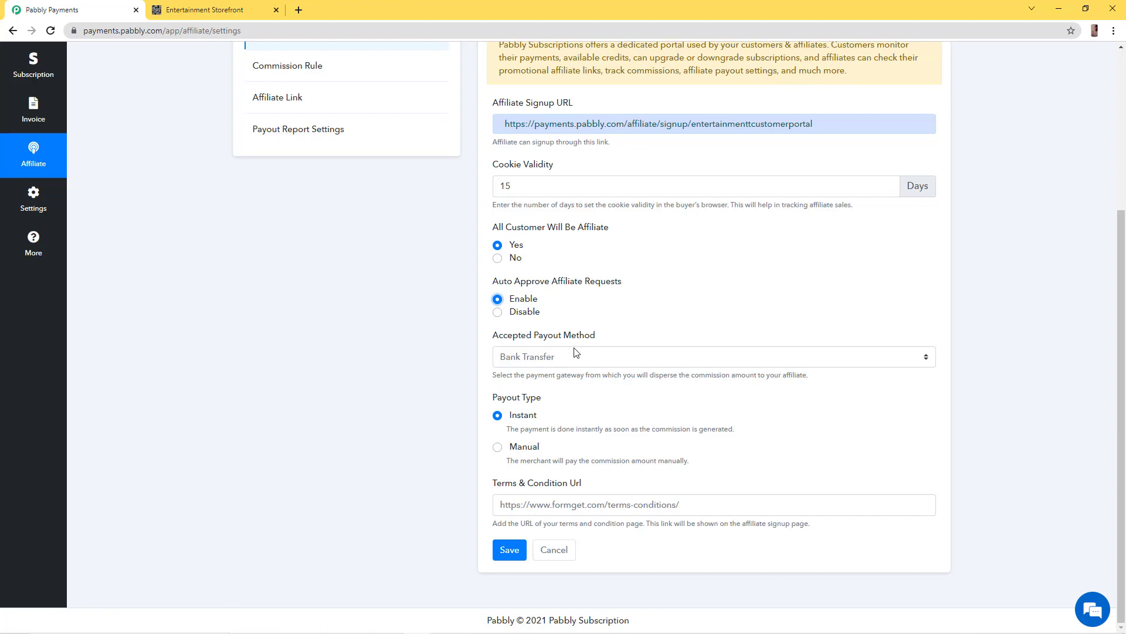
pyautogui.click(575, 354)
pyautogui.click(572, 382)
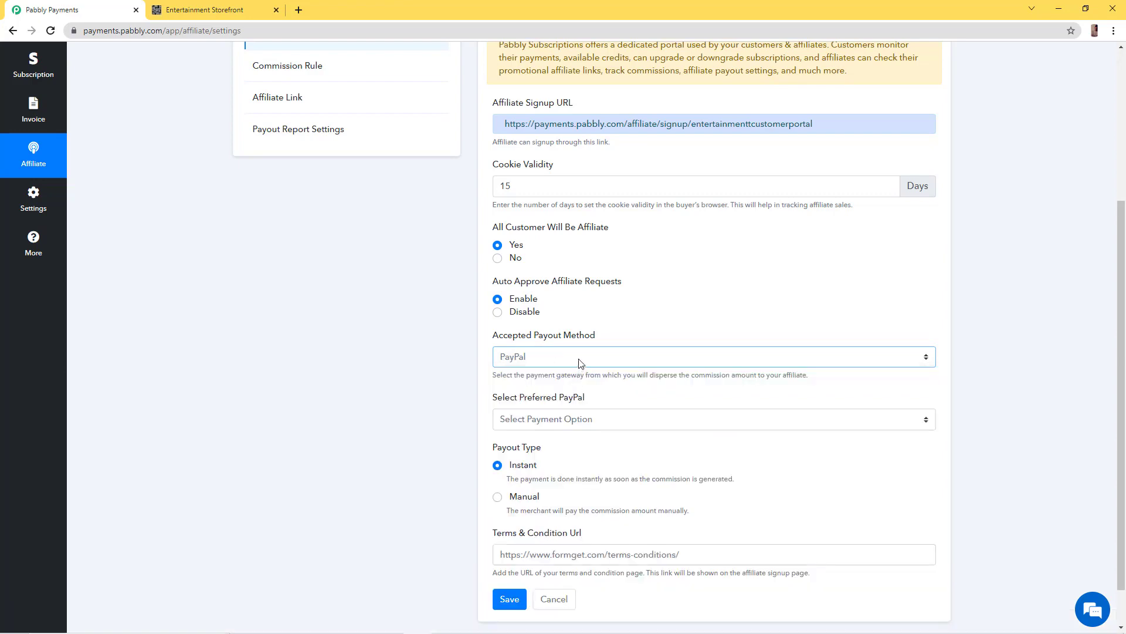
pyautogui.click(579, 359)
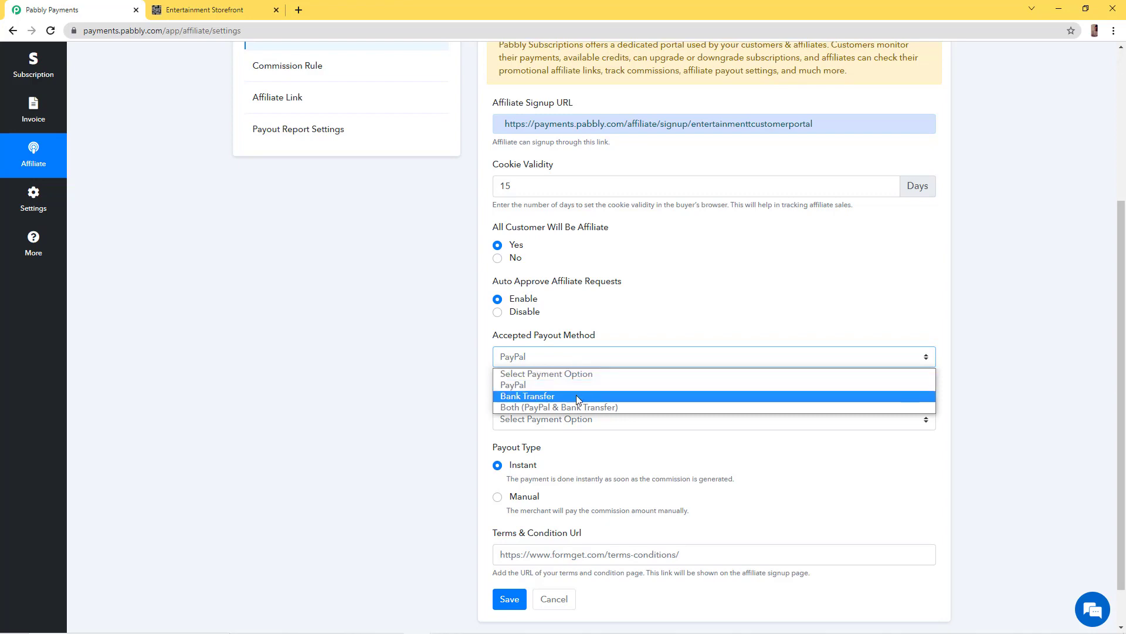
pyautogui.click(576, 397)
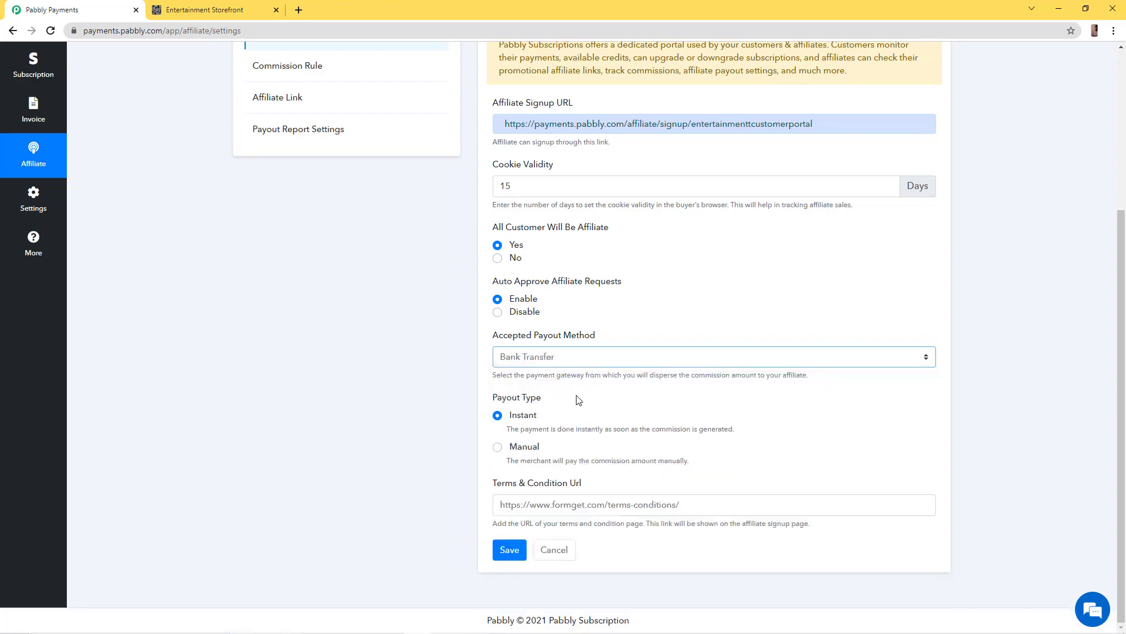
# Set the accepted payout method to PayPal and choose Paypal as the preferred PayPal account
pyautogui.click(568, 365)
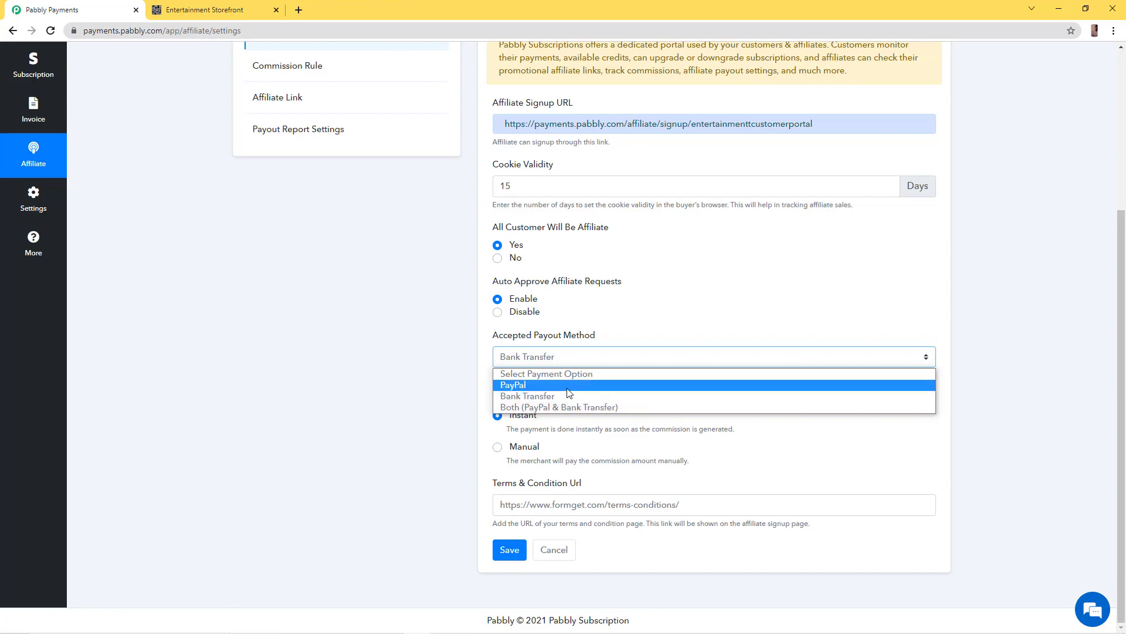
pyautogui.click(567, 389)
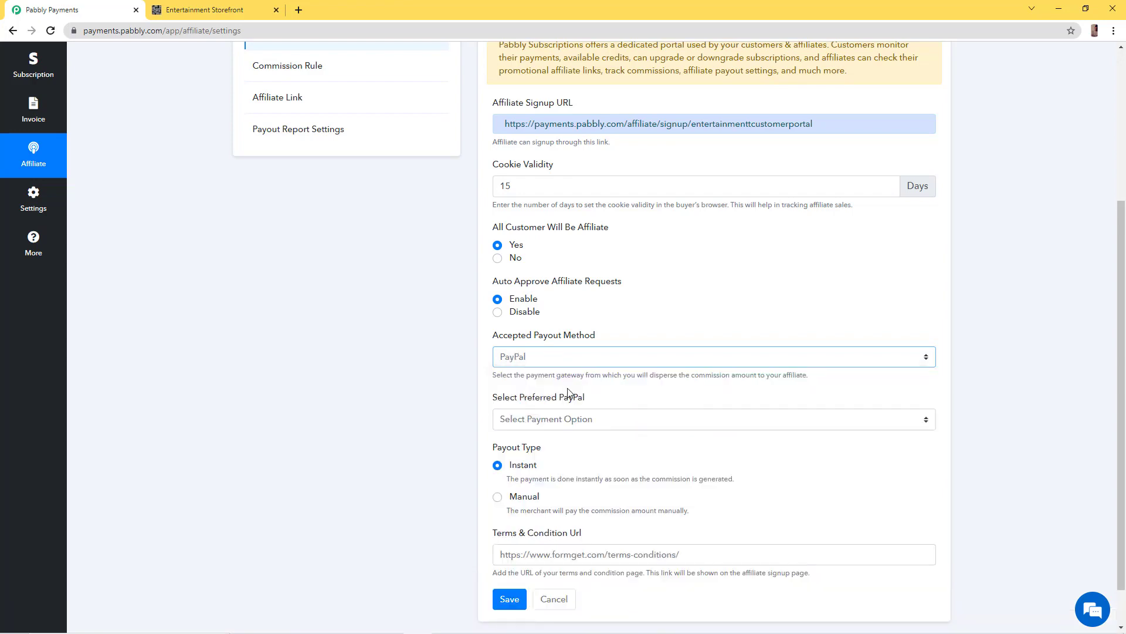
pyautogui.click(567, 417)
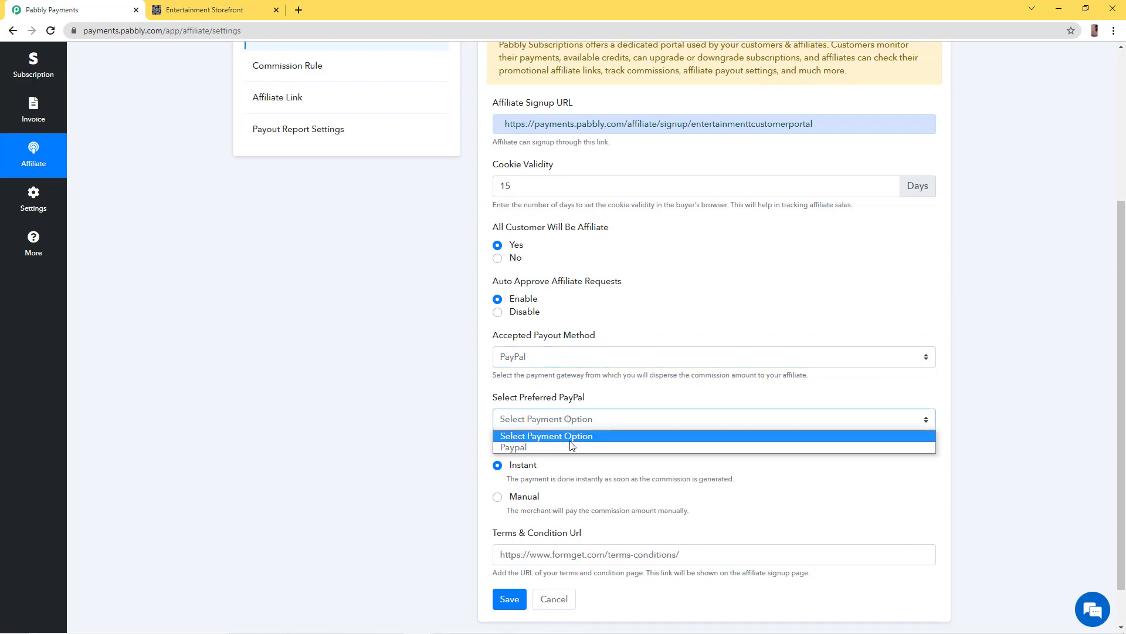
pyautogui.click(570, 447)
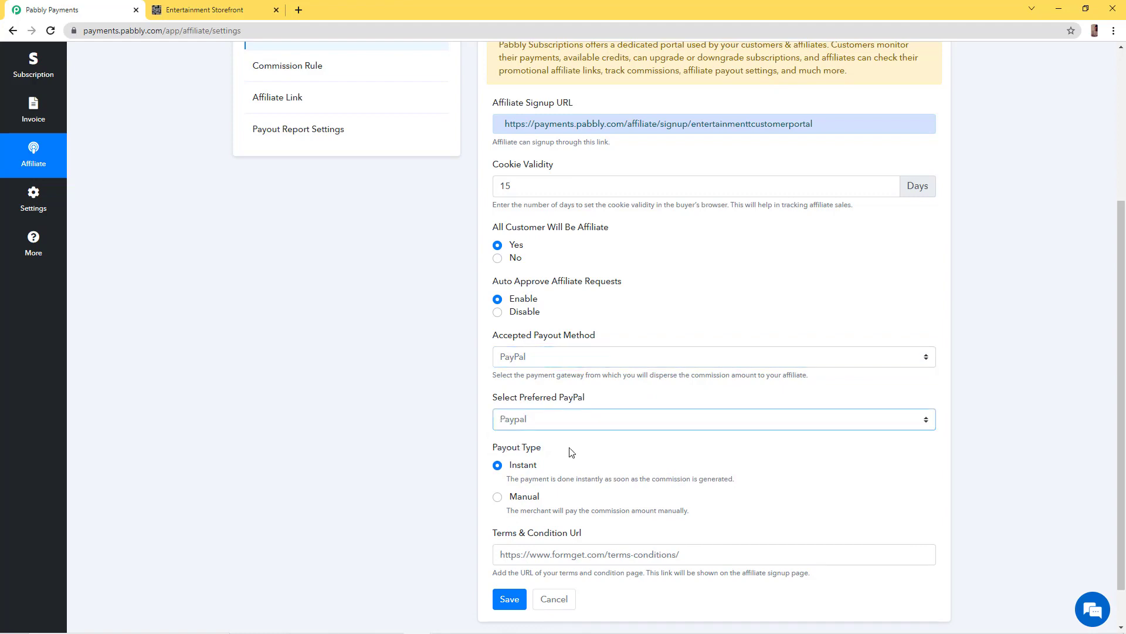
pyautogui.click(558, 419)
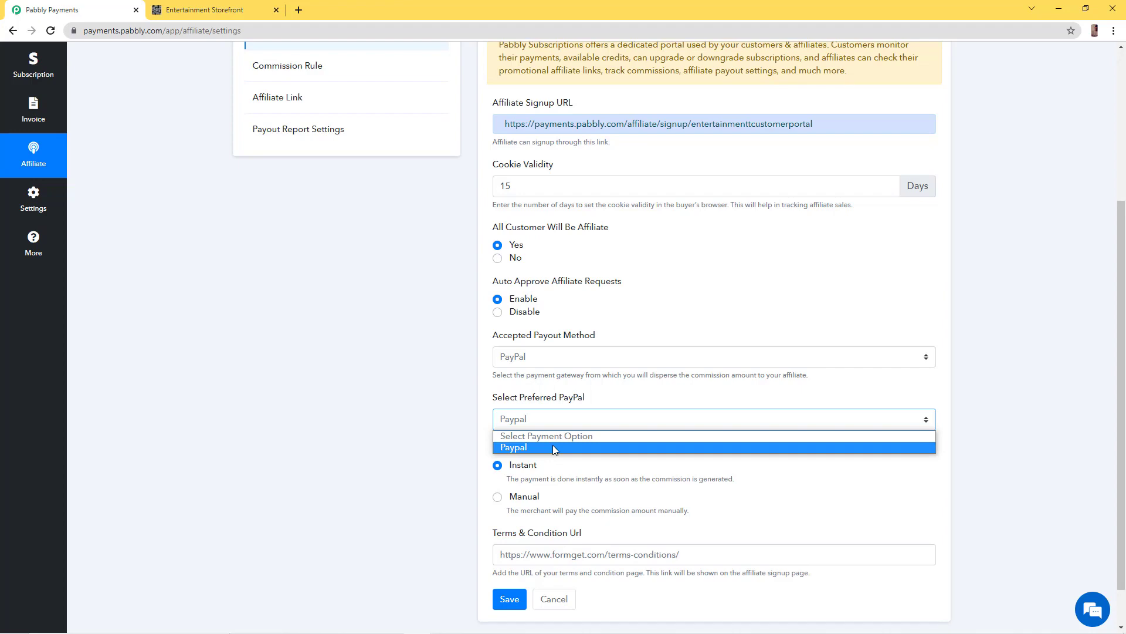
pyautogui.click(553, 447)
# Set the affiliate Payout Type to Manual
pyautogui.scroll(-1, 555, 446)
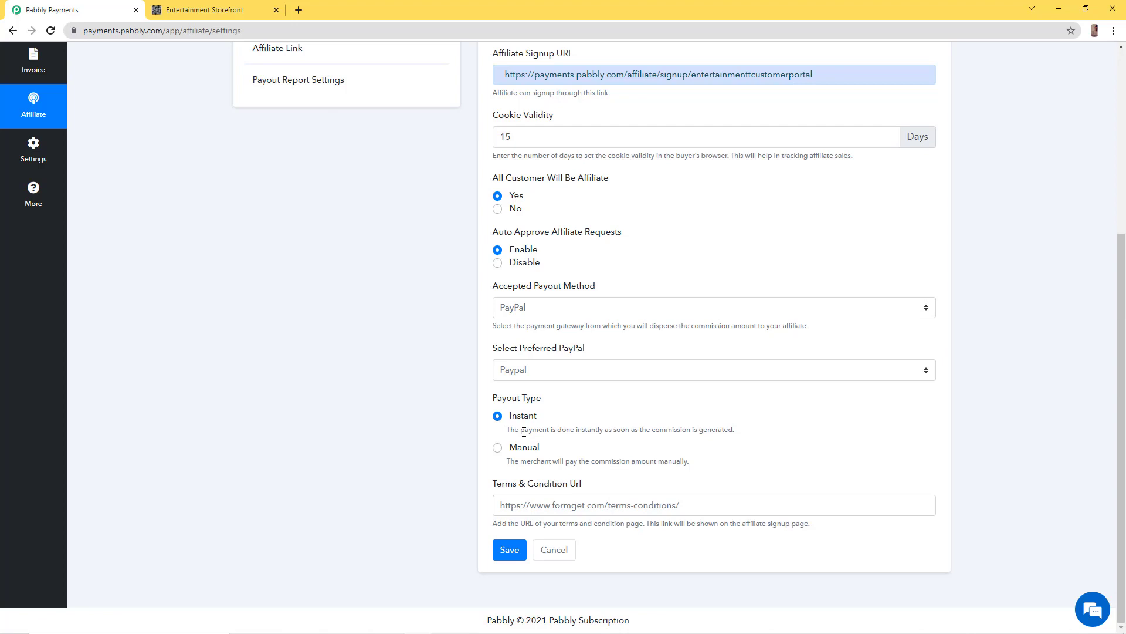
pyautogui.click(498, 448)
pyautogui.scroll(2, 528, 449)
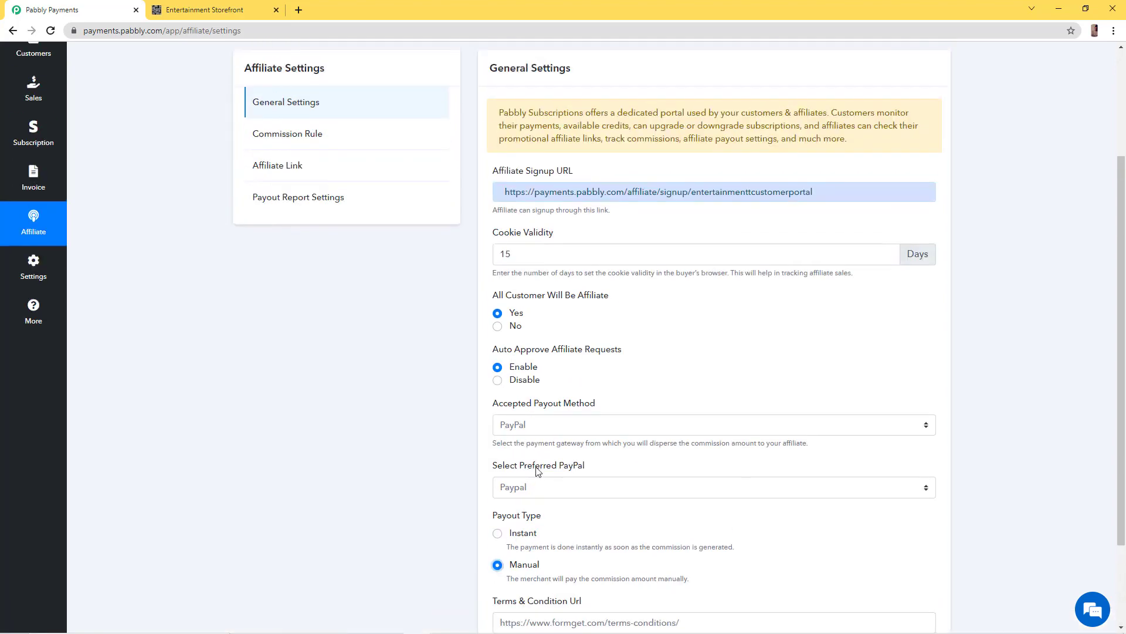
# Locate the Terms & Condition Url setting and examine the matching terms and conditions text on the affiliate signup page
pyautogui.scroll(-2, 536, 465)
pyautogui.click(538, 503)
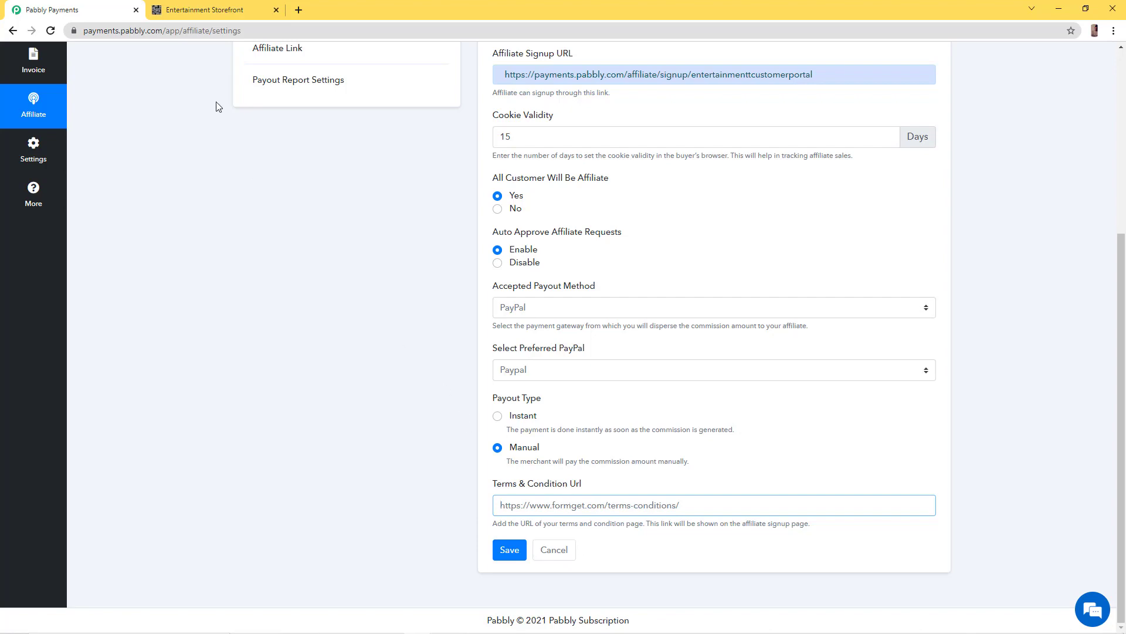
pyautogui.click(183, 9)
pyautogui.click(896, 418)
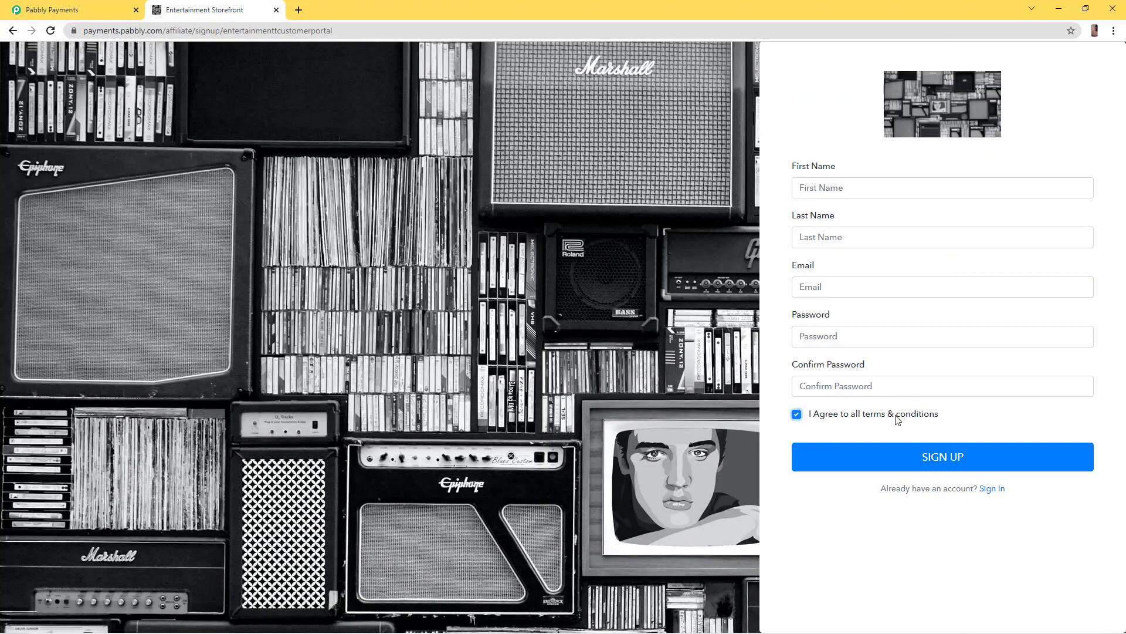
pyautogui.click(896, 419)
pyautogui.moveTo(863, 415); pyautogui.dragTo(946, 417)
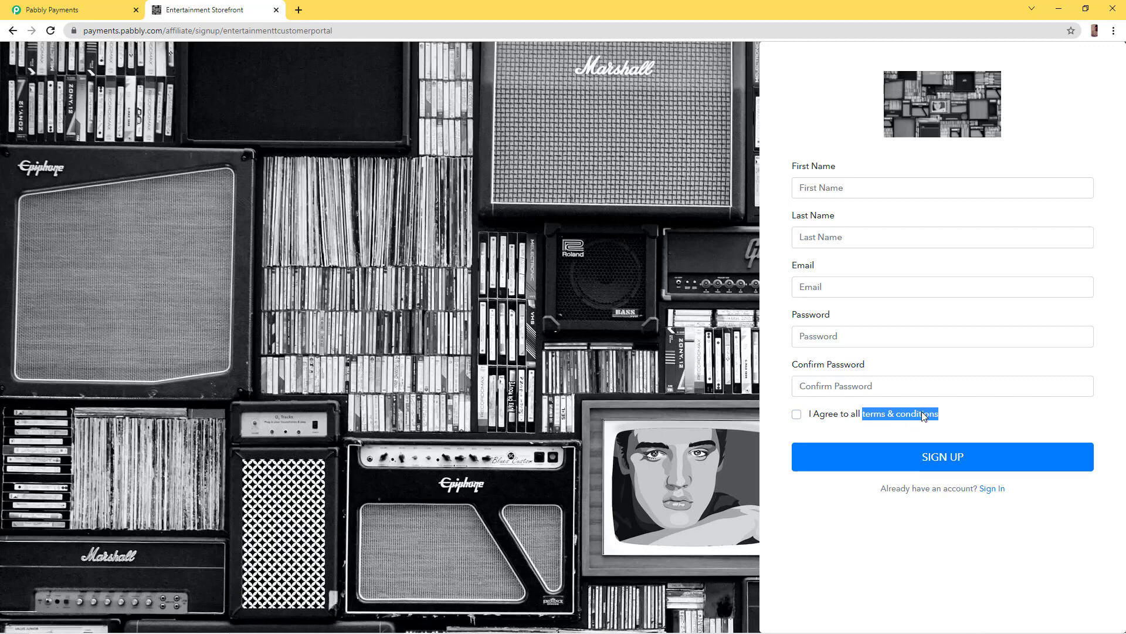
# Tick and untick the terms & conditions agreement on the affiliate signup page, and return to the Pabbly Payments affiliate settings
pyautogui.click(921, 414)
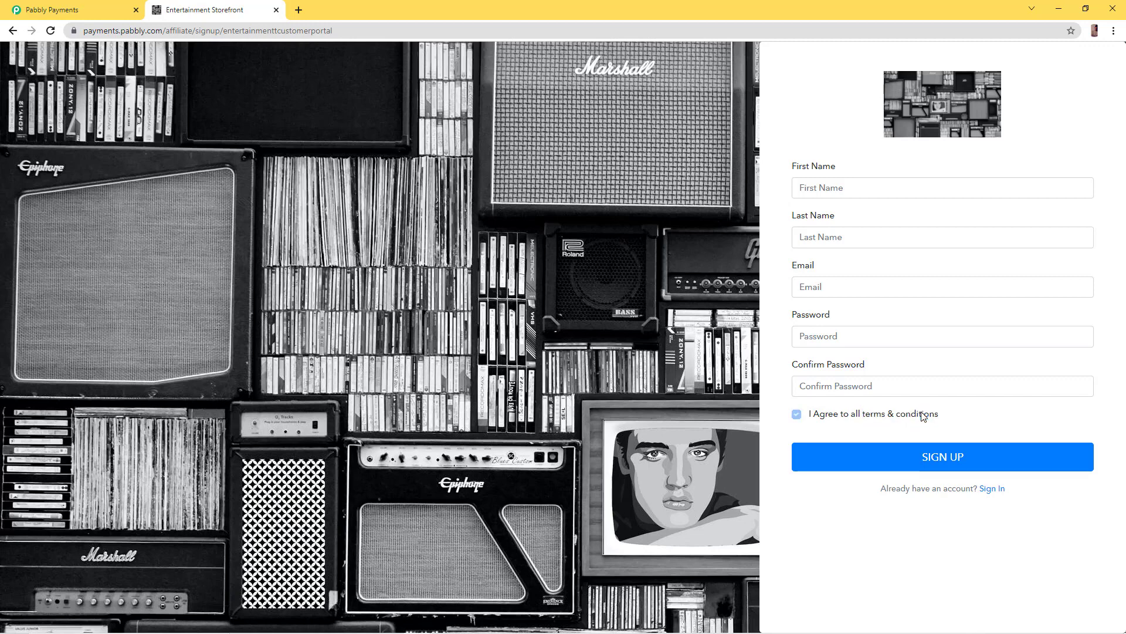
pyautogui.click(879, 416)
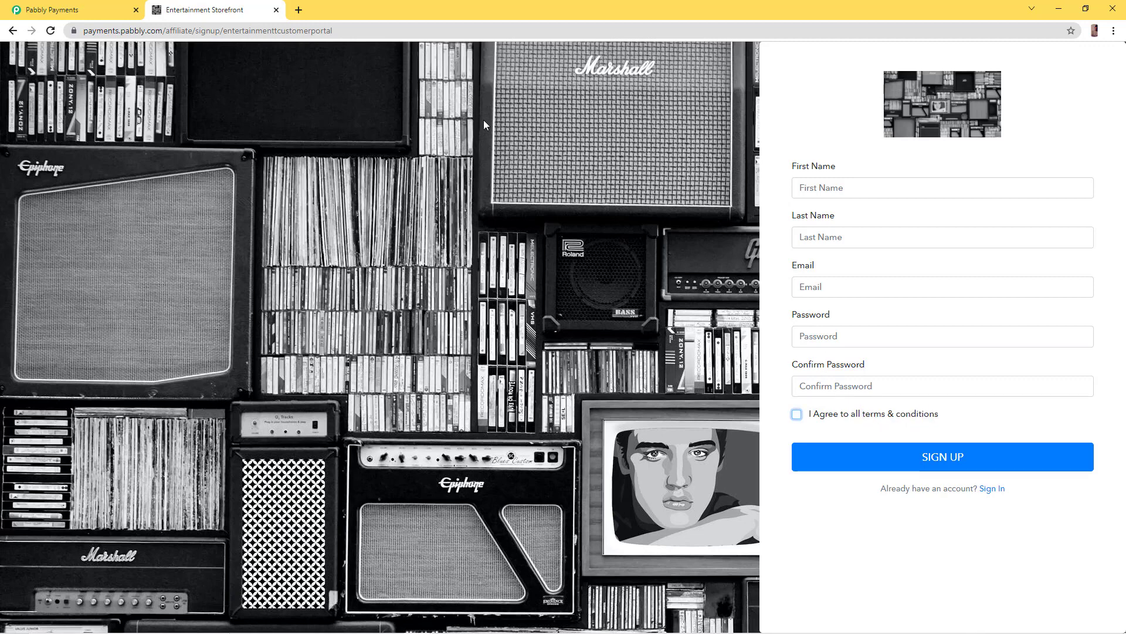
pyautogui.click(76, 7)
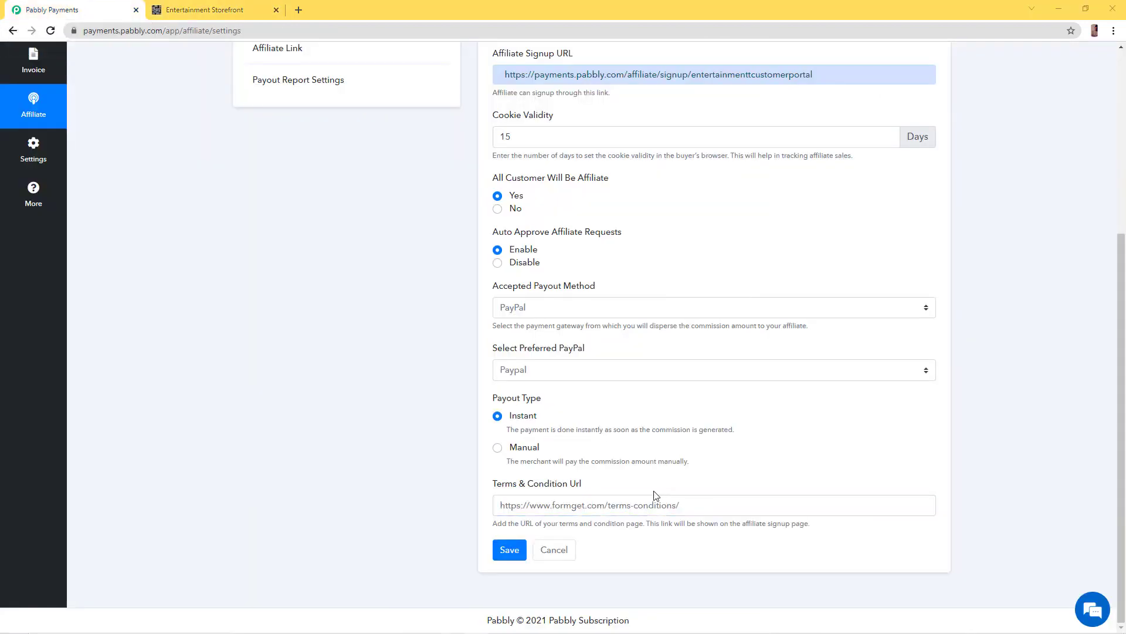
# Try Bank Transfer as the accepted payout method and switch it back to PayPal
pyautogui.click(553, 311)
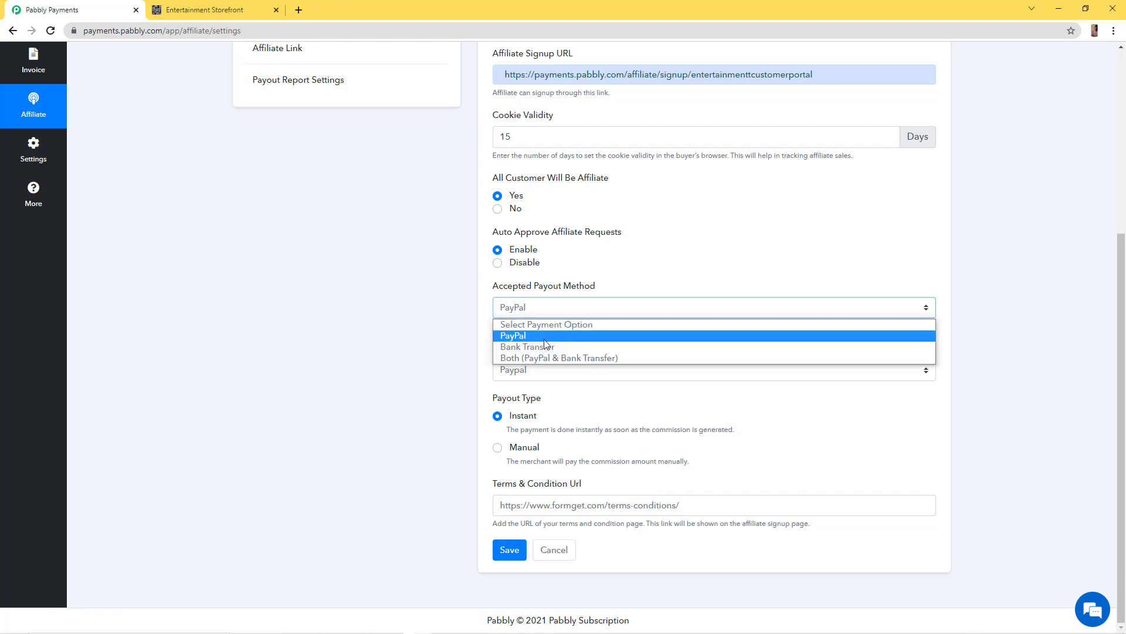
pyautogui.click(544, 347)
pyautogui.click(559, 361)
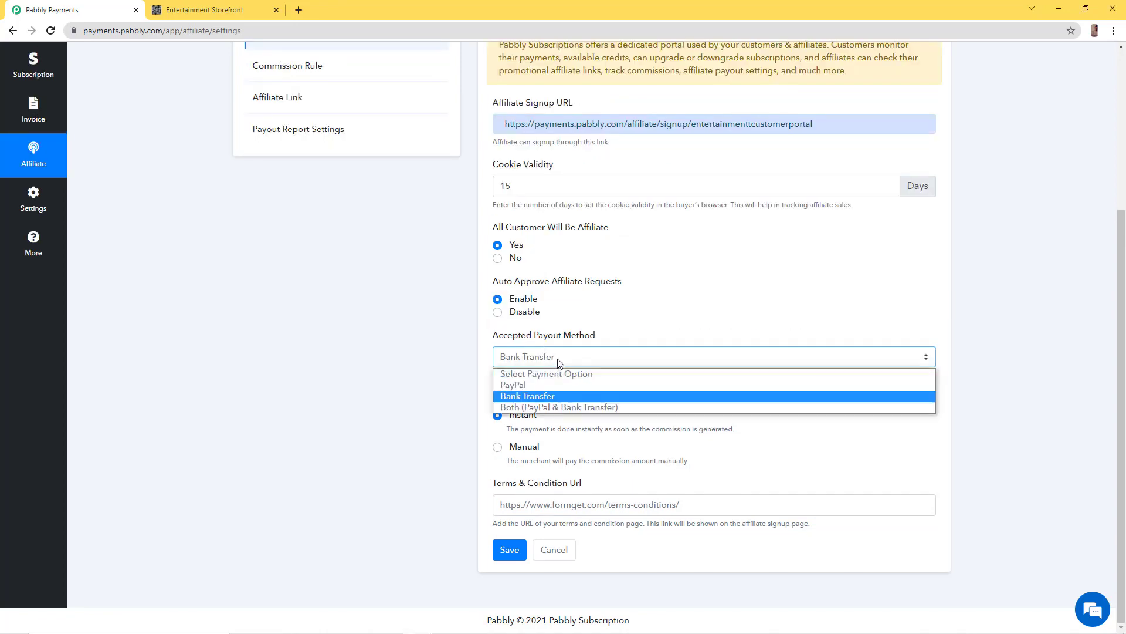
pyautogui.click(560, 385)
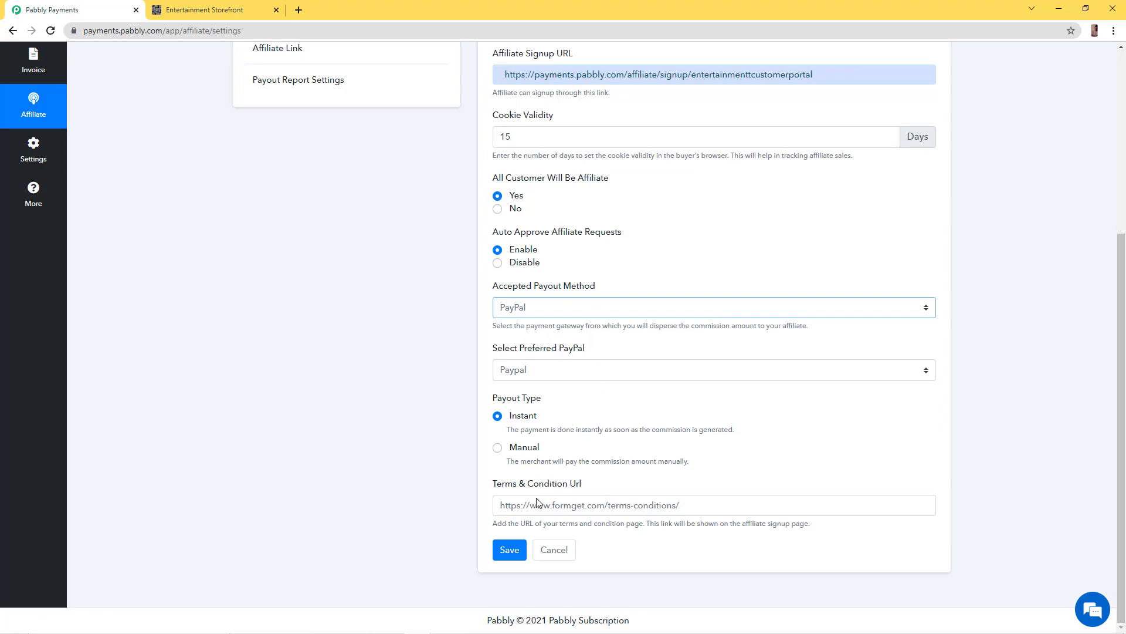
# Save the general affiliate settings
pyautogui.click(510, 550)
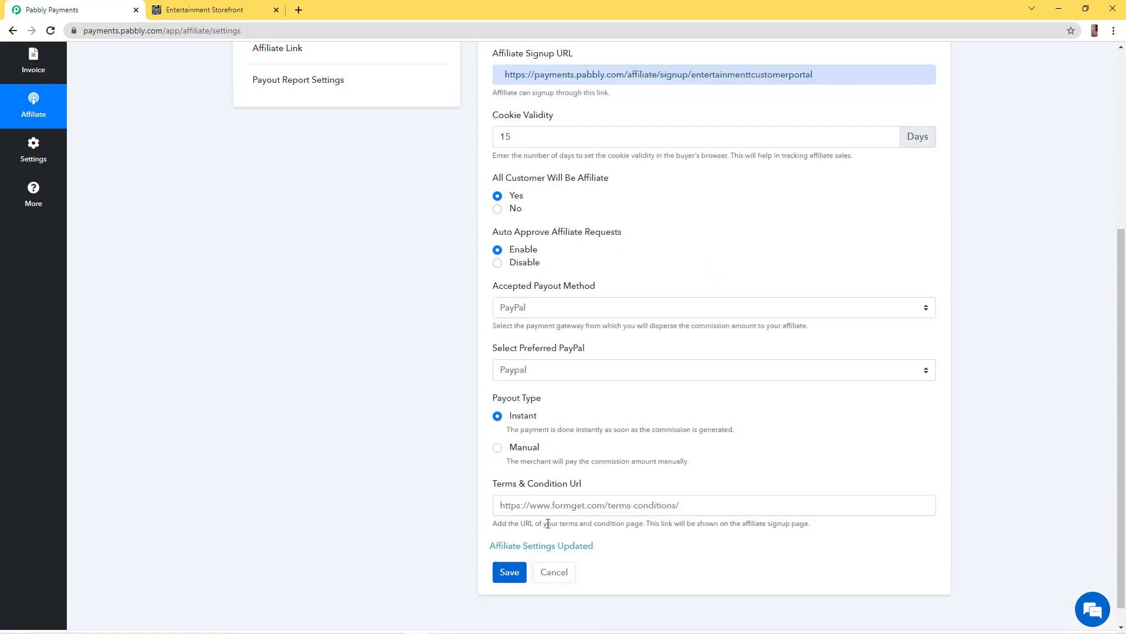
pyautogui.scroll(5, 556, 526)
pyautogui.scroll(-5, 557, 522)
pyautogui.scroll(4, 558, 520)
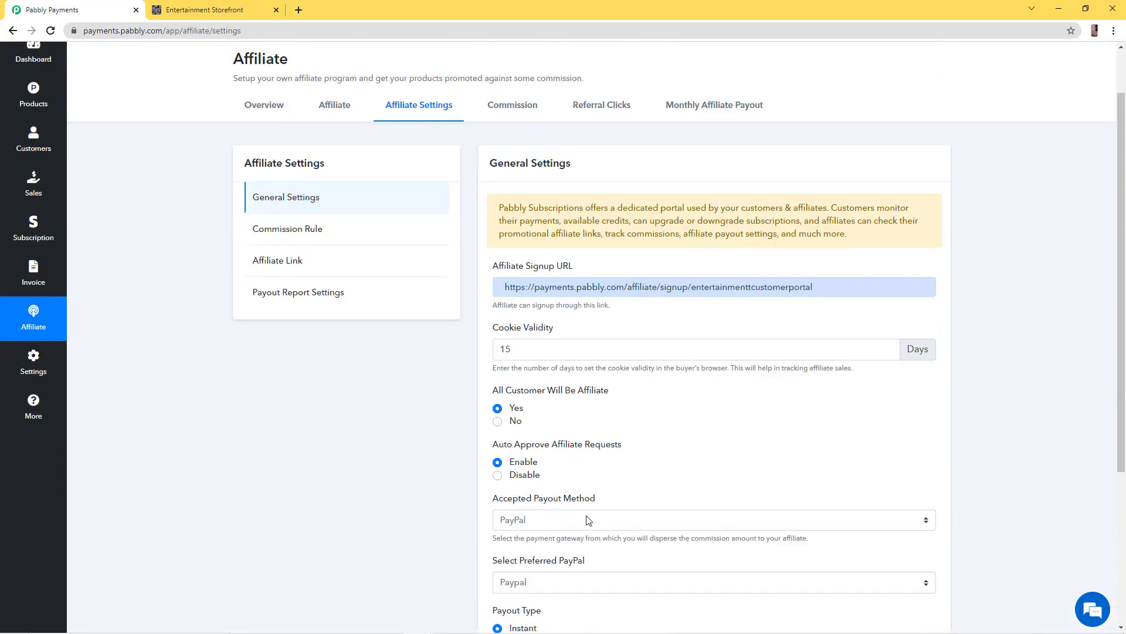
# Start a new affiliate commission rule and name it "50% commission"
pyautogui.click(314, 228)
pyautogui.click(717, 328)
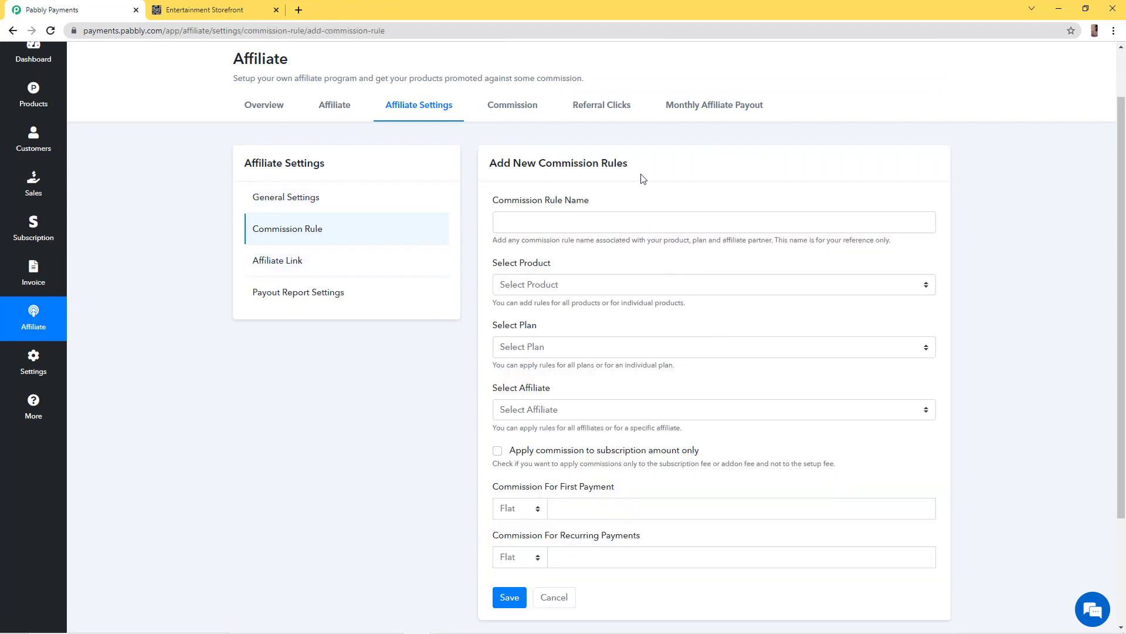
pyautogui.moveTo(642, 173); pyautogui.dragTo(486, 171)
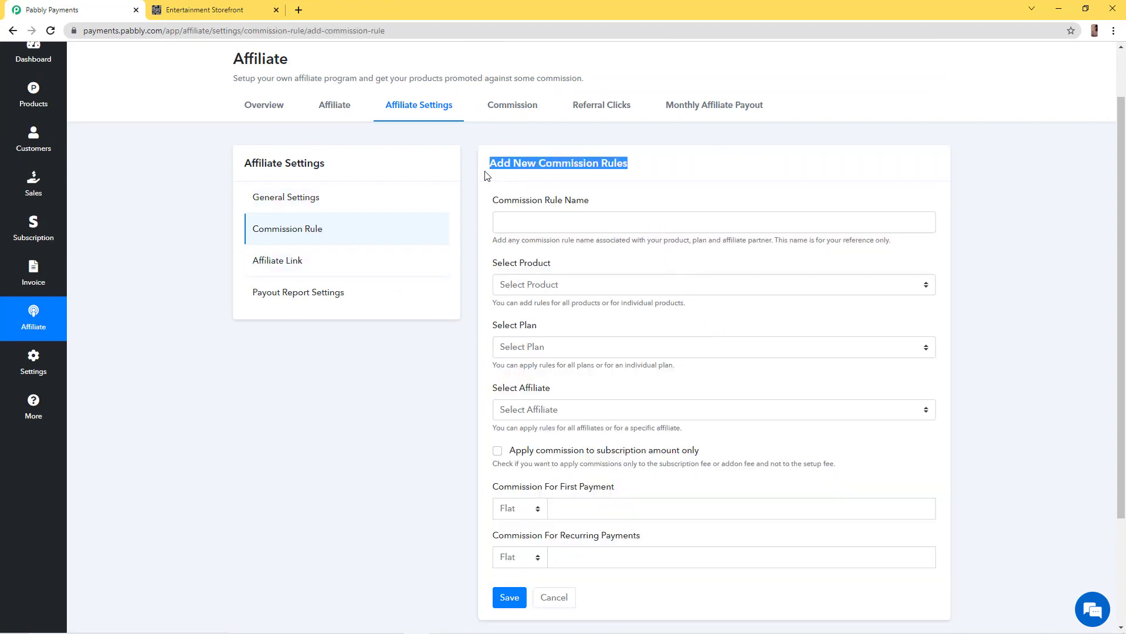
pyautogui.click(594, 214)
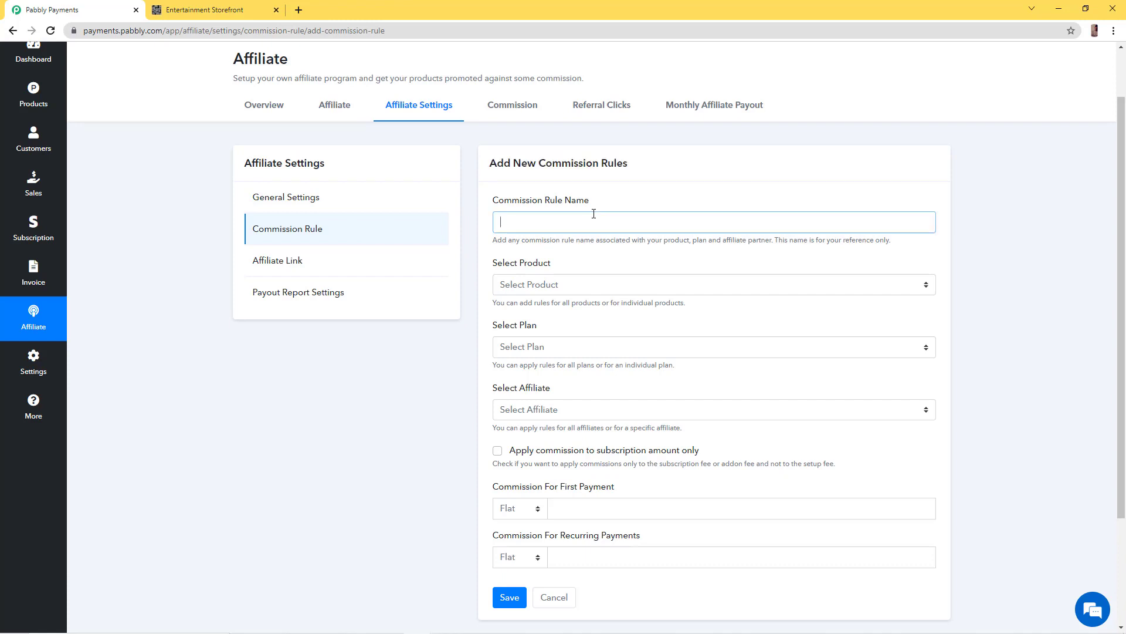
pyautogui.write('50% commissiom')
# Apply the commission rule to All Products and All Plans
pyautogui.click(594, 282)
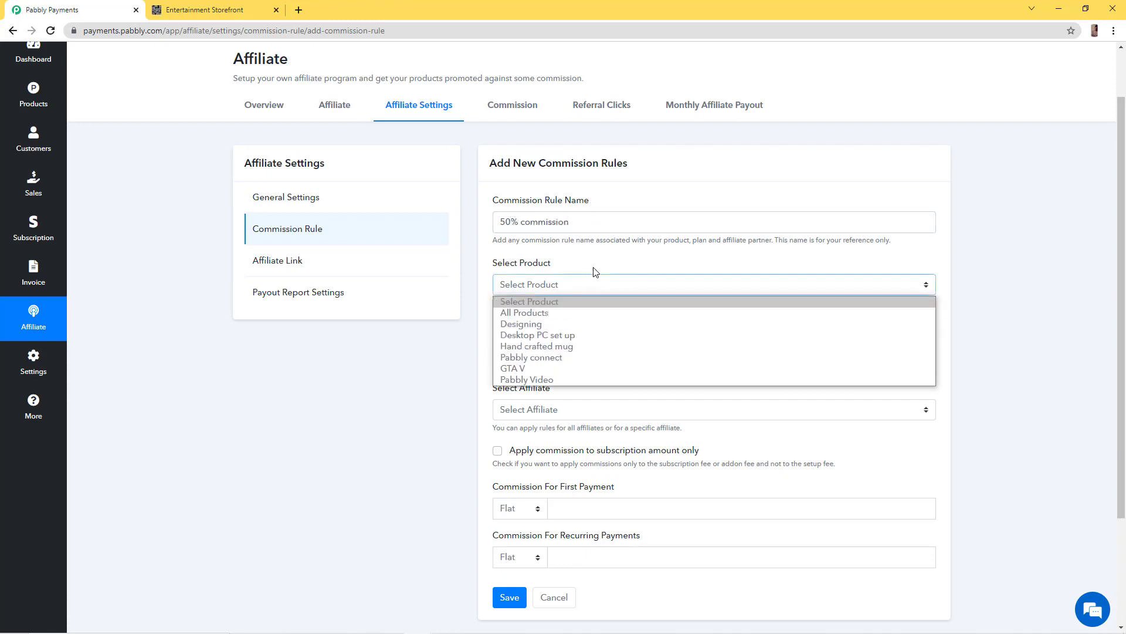
pyautogui.click(591, 273)
pyautogui.click(571, 287)
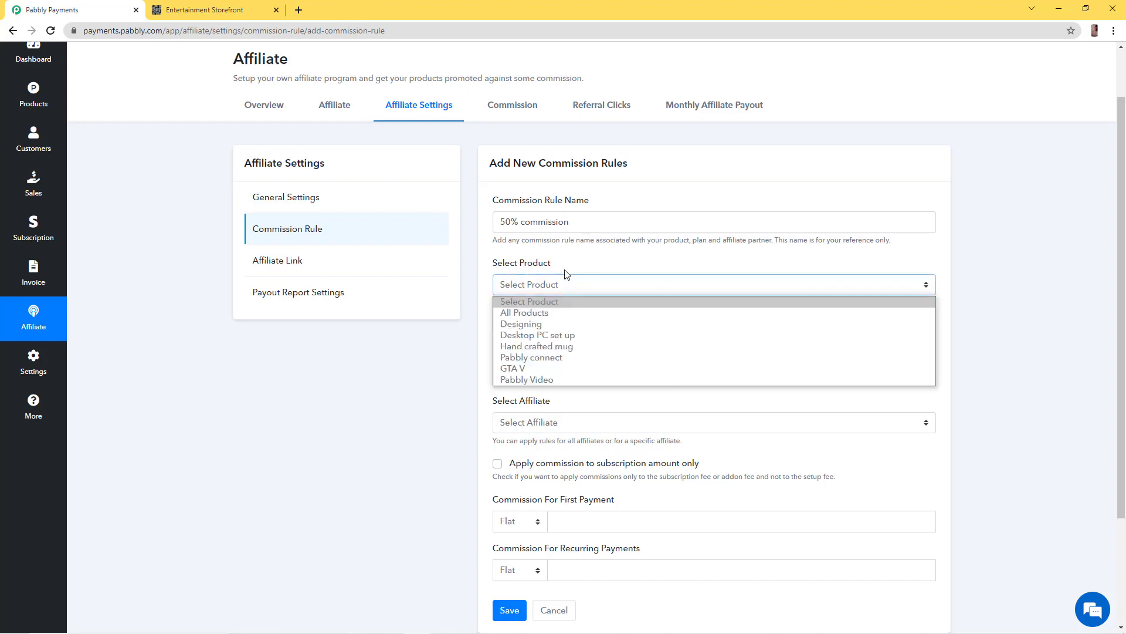
pyautogui.click(568, 317)
pyautogui.click(561, 347)
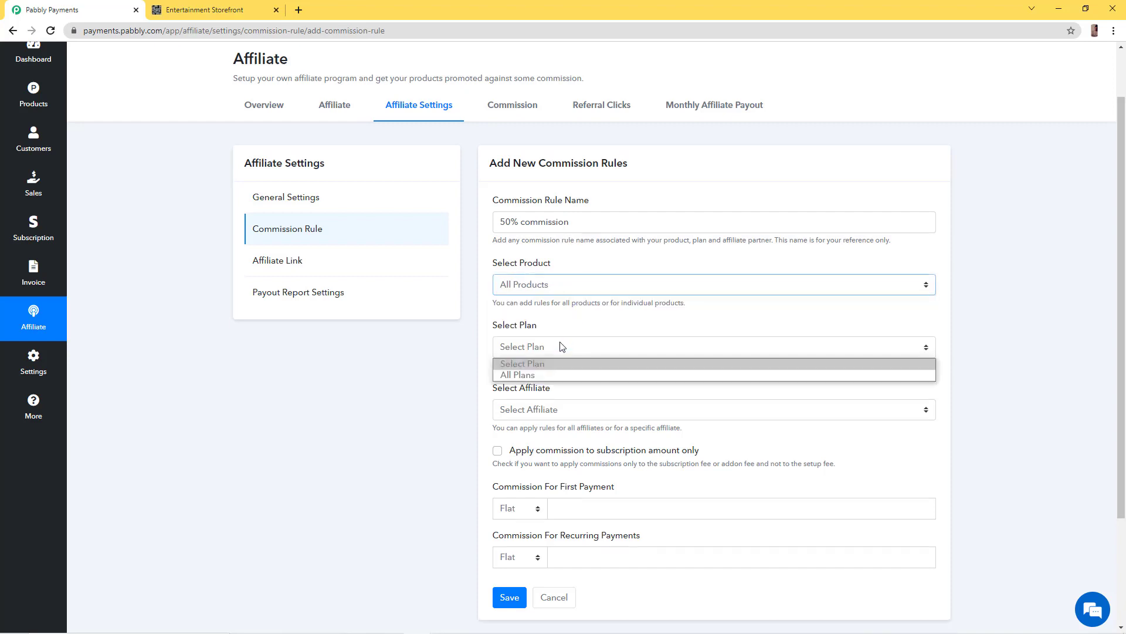
pyautogui.click(552, 373)
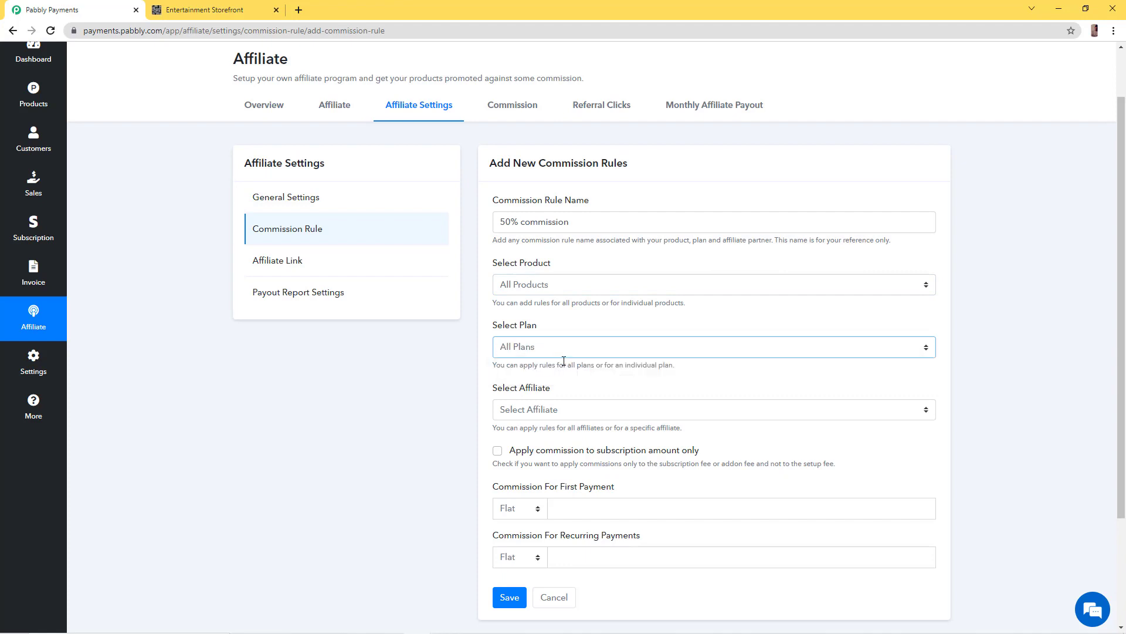
# Try a single affiliate for the commission rule, and set the rule's affiliate to All Affiliates
pyautogui.scroll(-2, 572, 369)
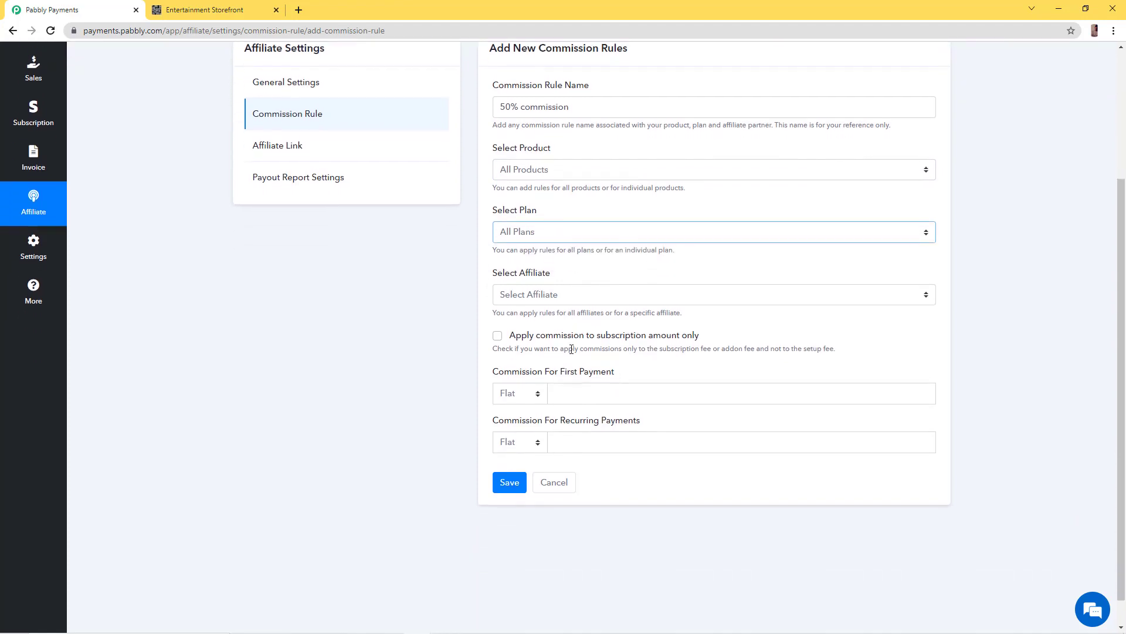
pyautogui.click(601, 300)
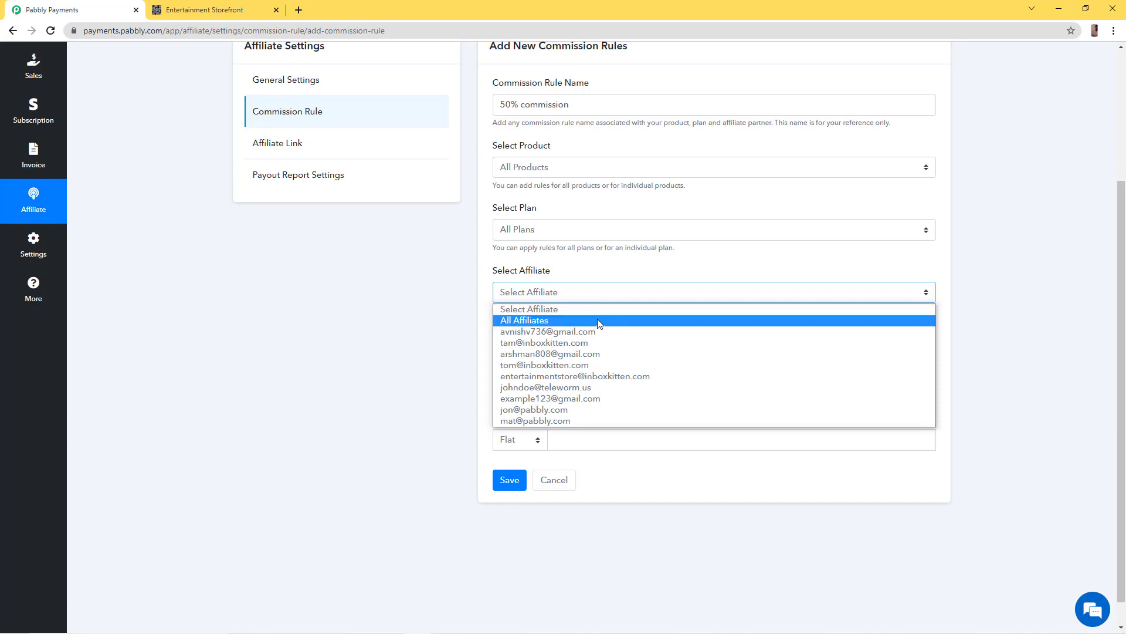
pyautogui.click(600, 323)
pyautogui.click(601, 293)
pyautogui.click(590, 343)
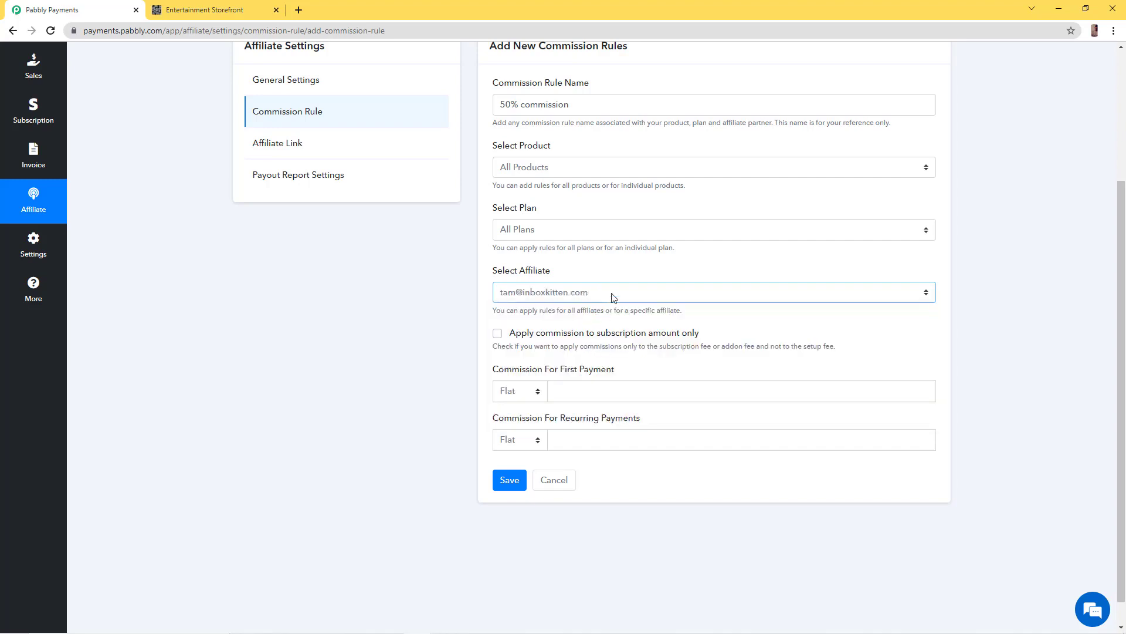
pyautogui.click(611, 296)
pyautogui.click(601, 321)
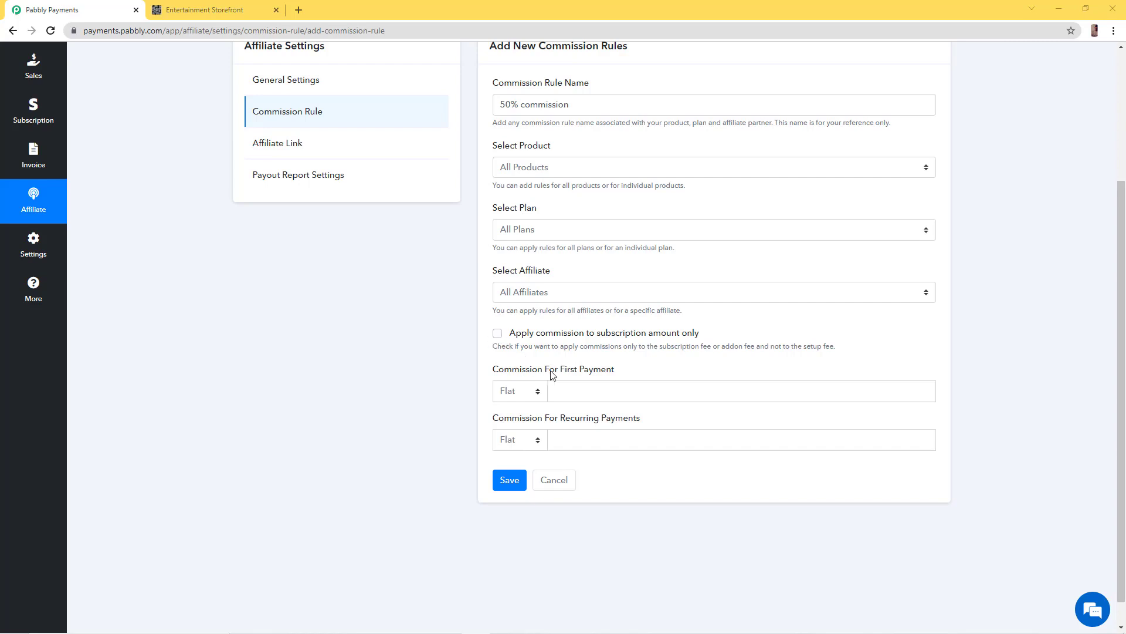
# Try Percent as the commission type for the first payment and switch it back to Flat
pyautogui.click(539, 393)
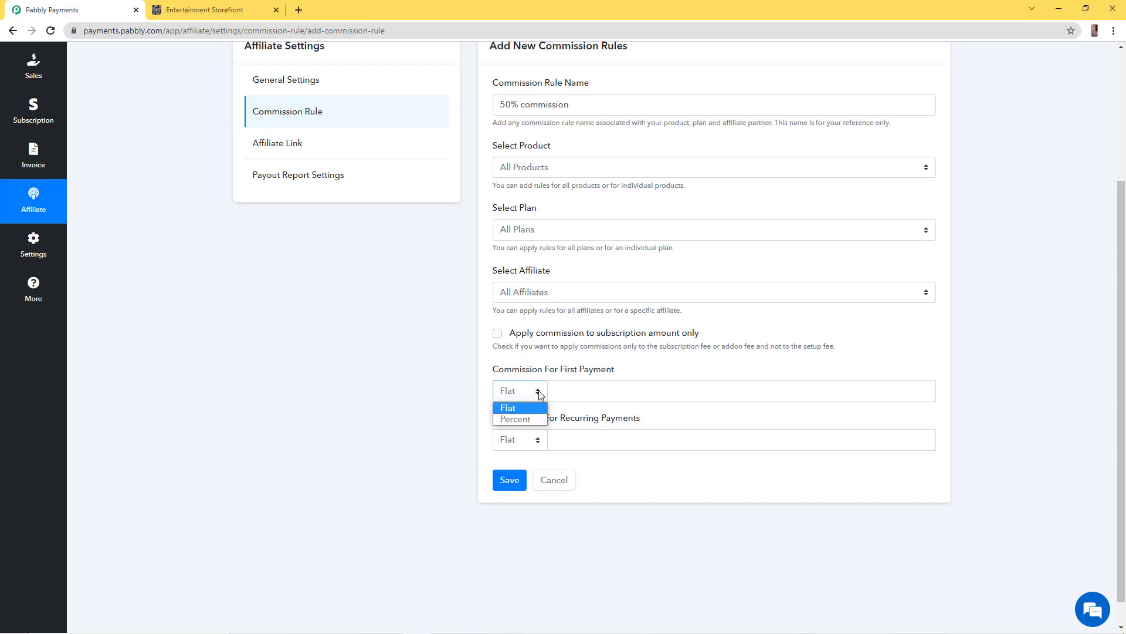
pyautogui.click(528, 419)
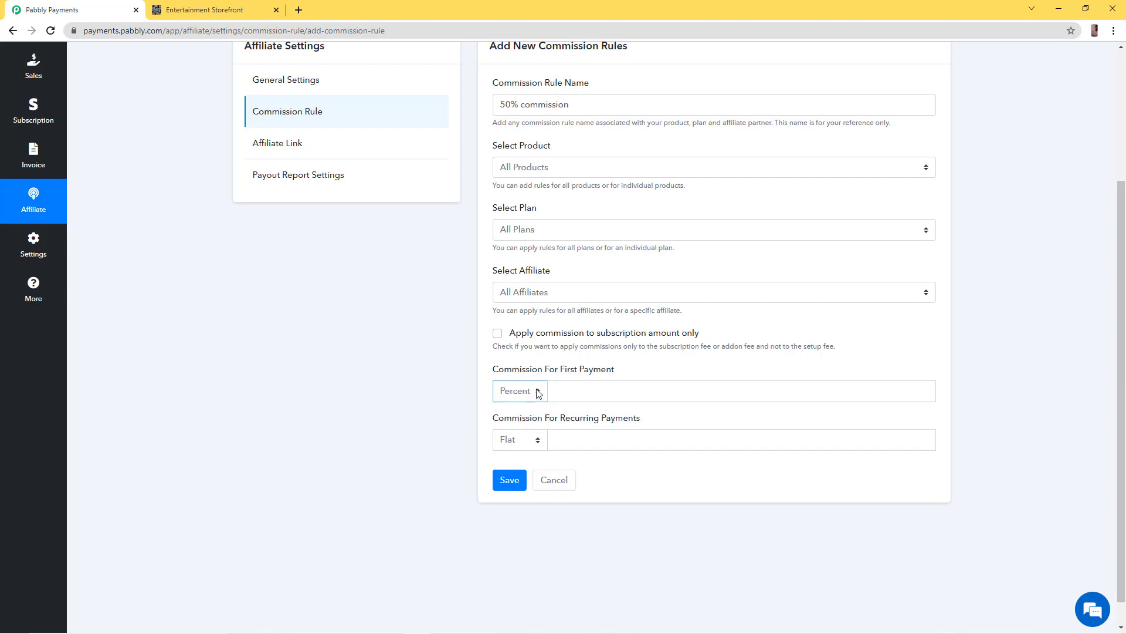
pyautogui.click(527, 446)
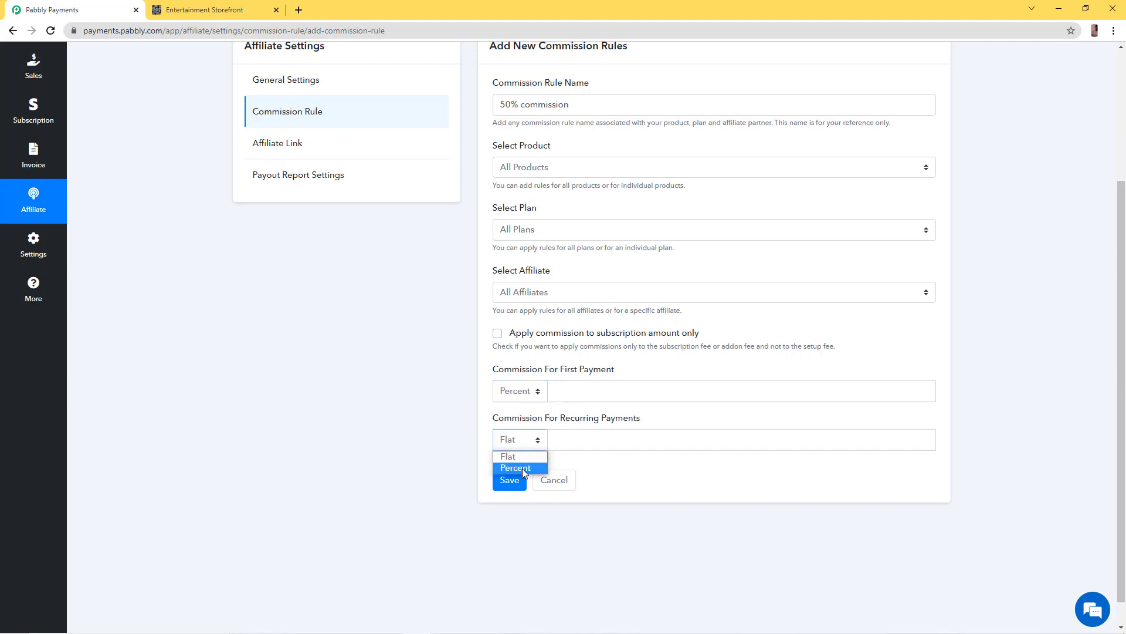
pyautogui.click(530, 411)
pyautogui.click(533, 397)
pyautogui.click(530, 408)
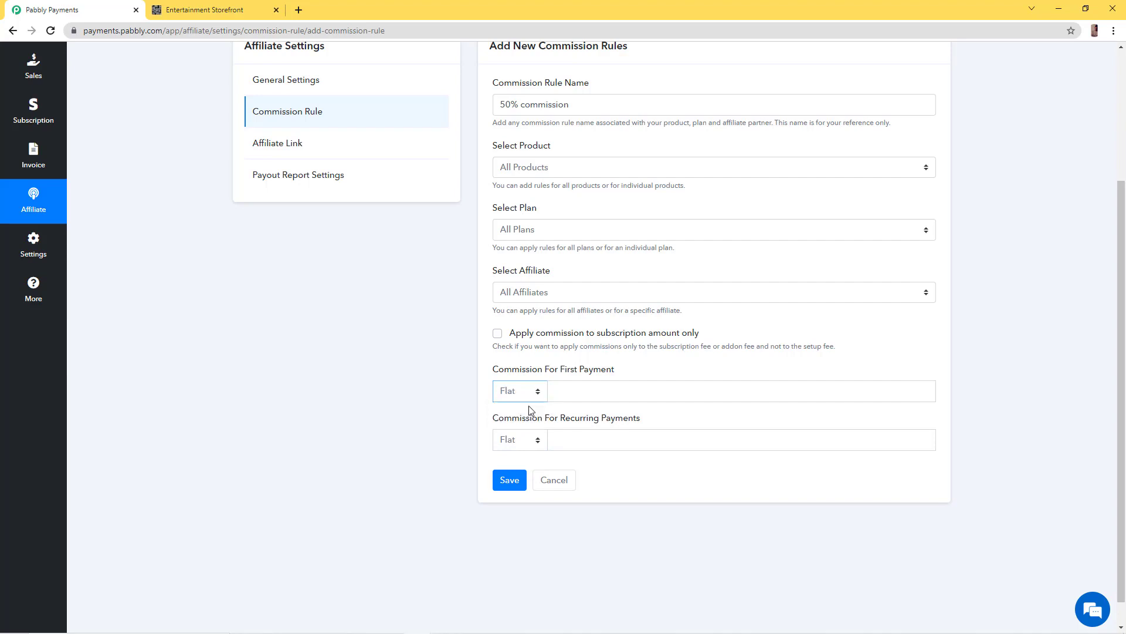
pyautogui.click(578, 397)
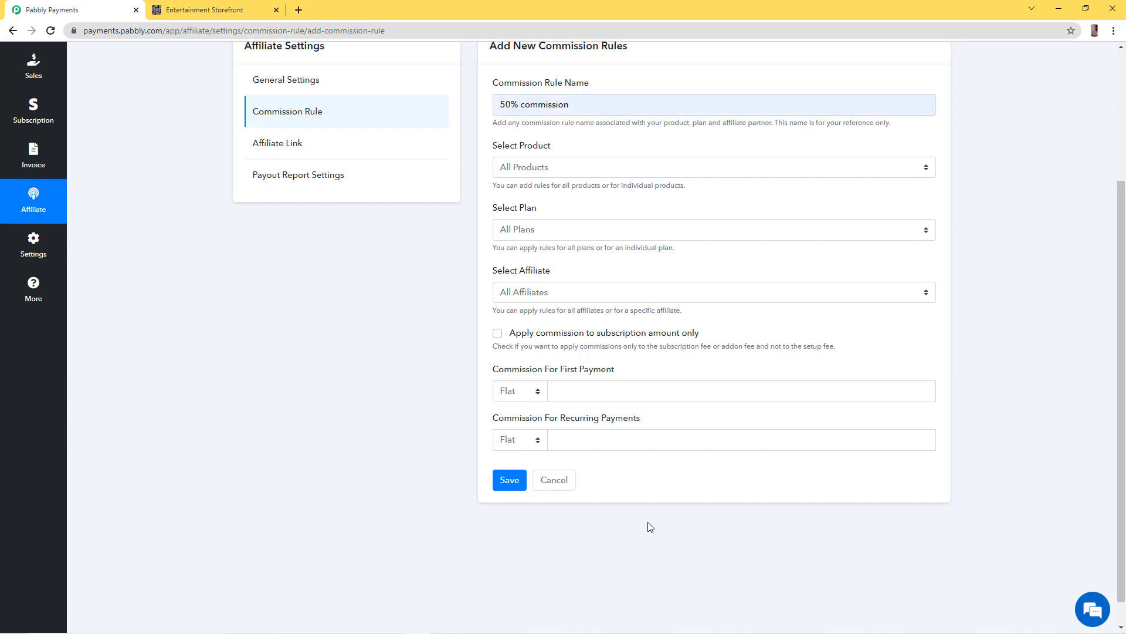
# Set the commission for the first payment to 50 with the Percent type
pyautogui.click(587, 385)
pyautogui.click(531, 392)
pyautogui.click(523, 421)
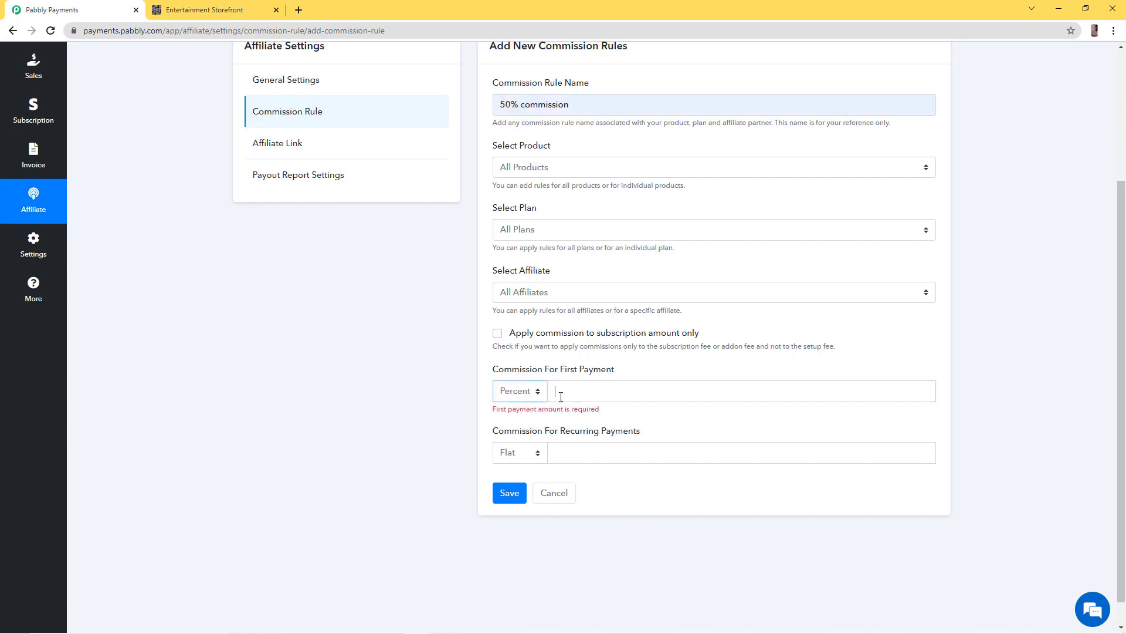
pyautogui.click(559, 393)
pyautogui.write('50')
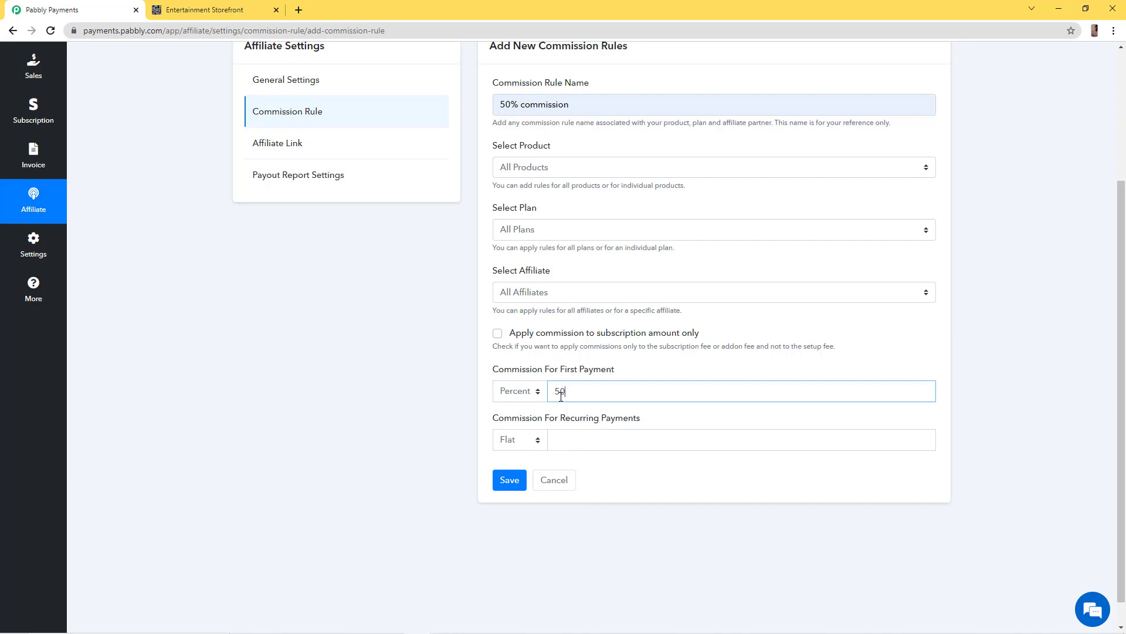
# Set the commission for recurring payments to 30 with the Percent type, and save the rule
pyautogui.click(538, 437)
pyautogui.click(527, 467)
pyautogui.click(600, 438)
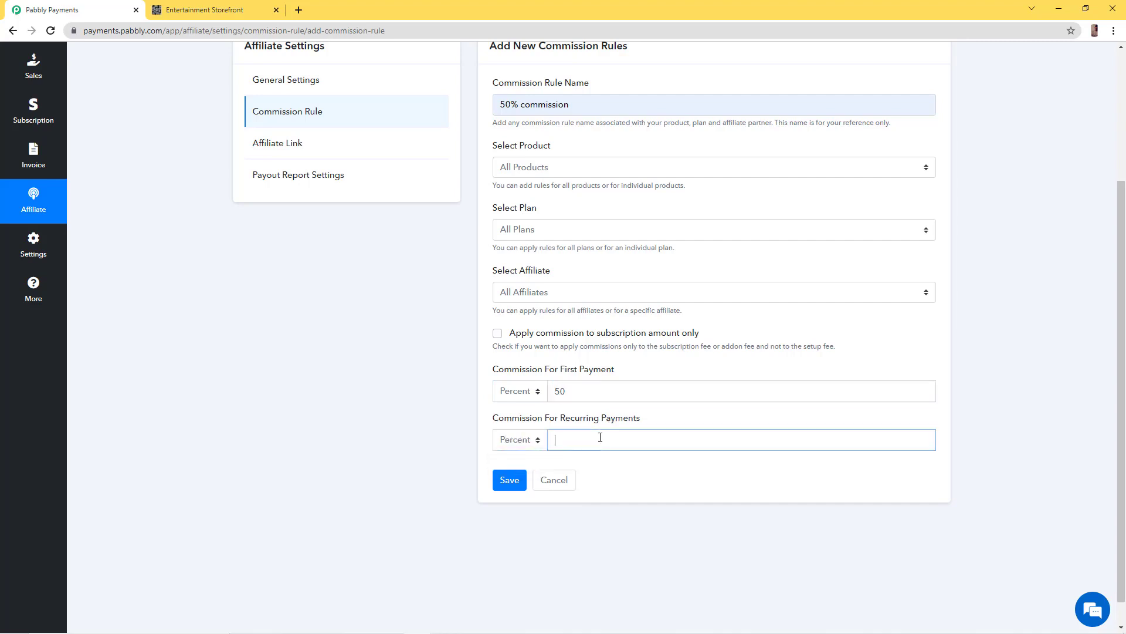
pyautogui.write('30')
pyautogui.click(510, 480)
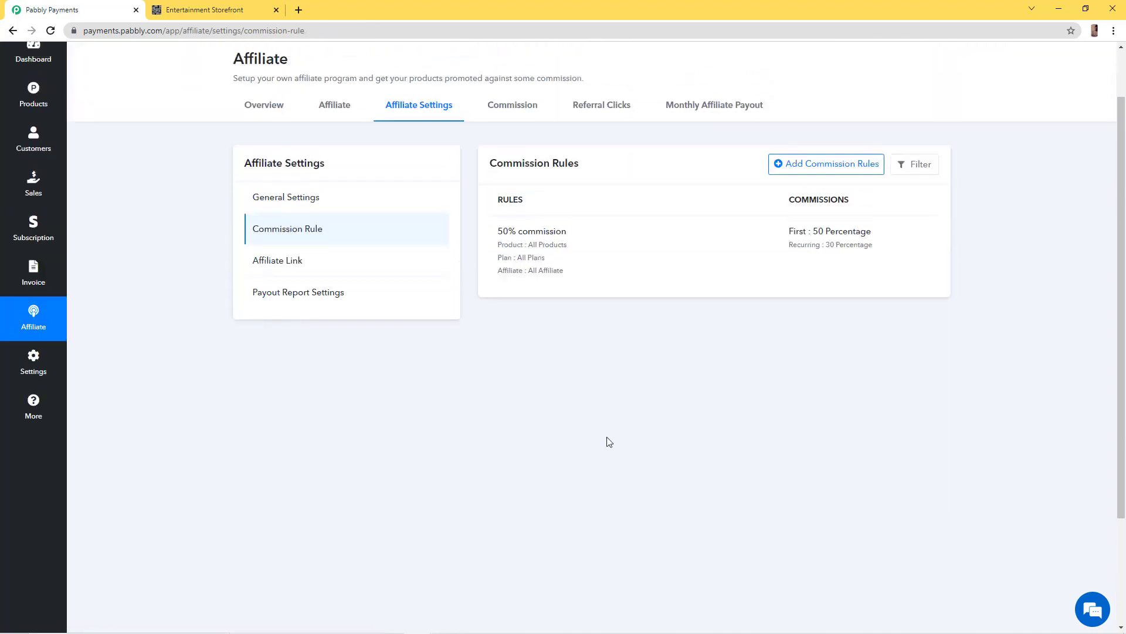
# Try a new commission rule assigned to one specific affiliate, and return to the commission rules list without saving
pyautogui.click(819, 170)
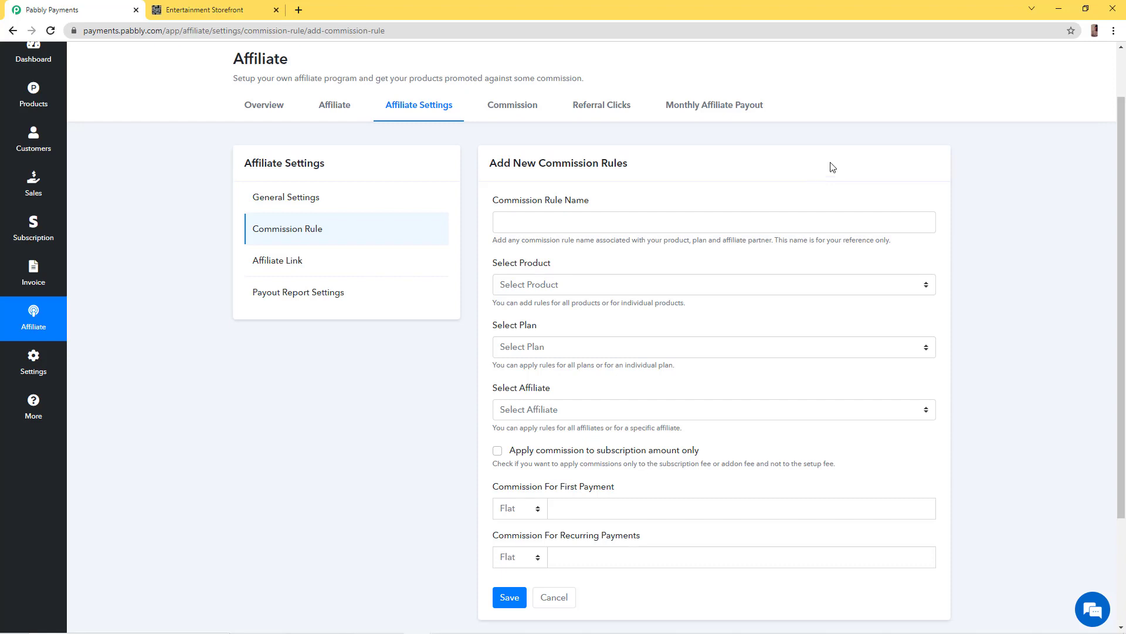
pyautogui.click(648, 418)
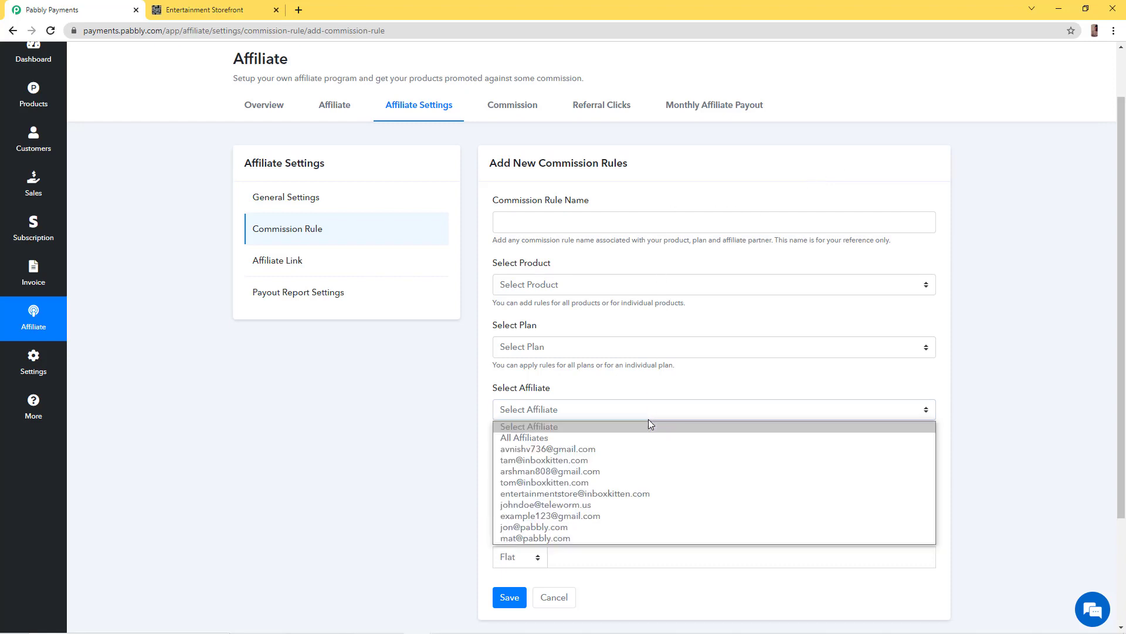
pyautogui.click(585, 450)
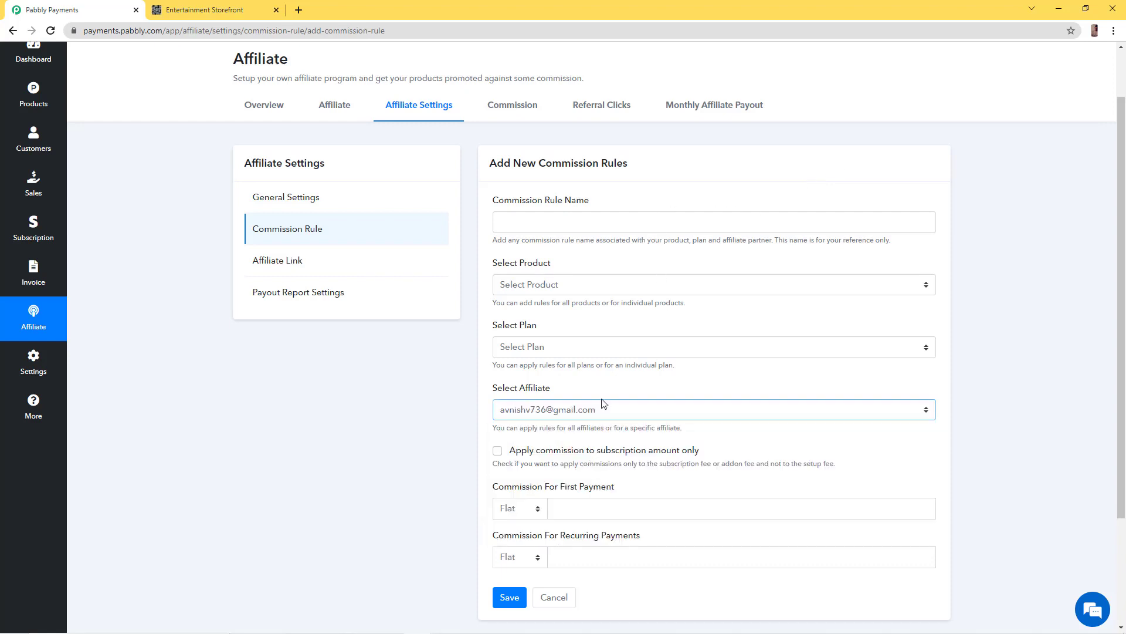
pyautogui.click(284, 229)
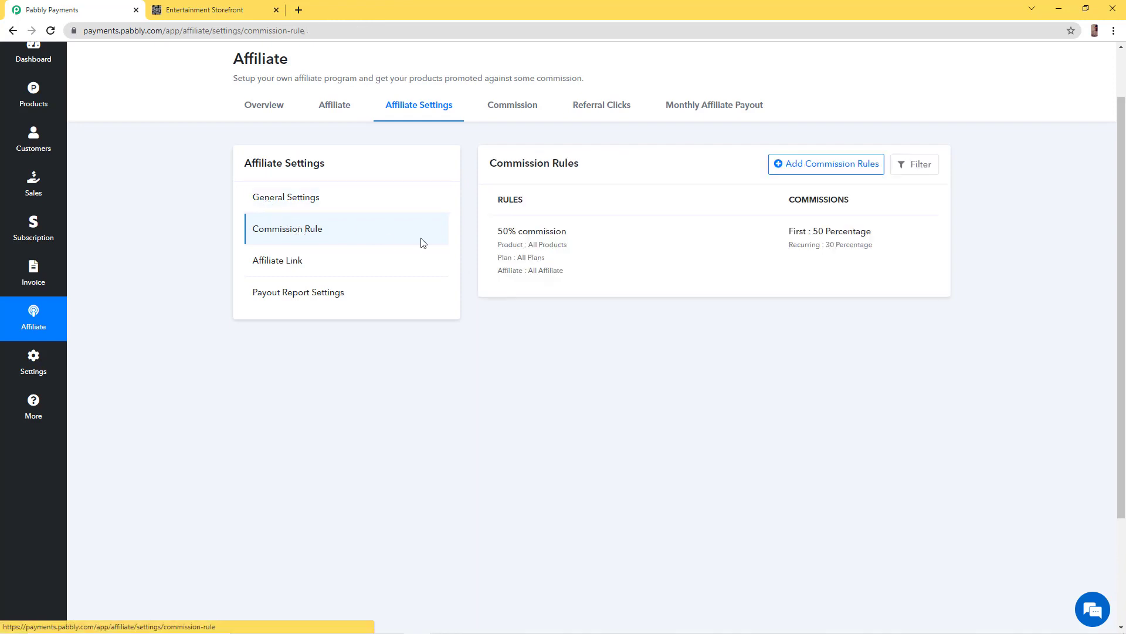